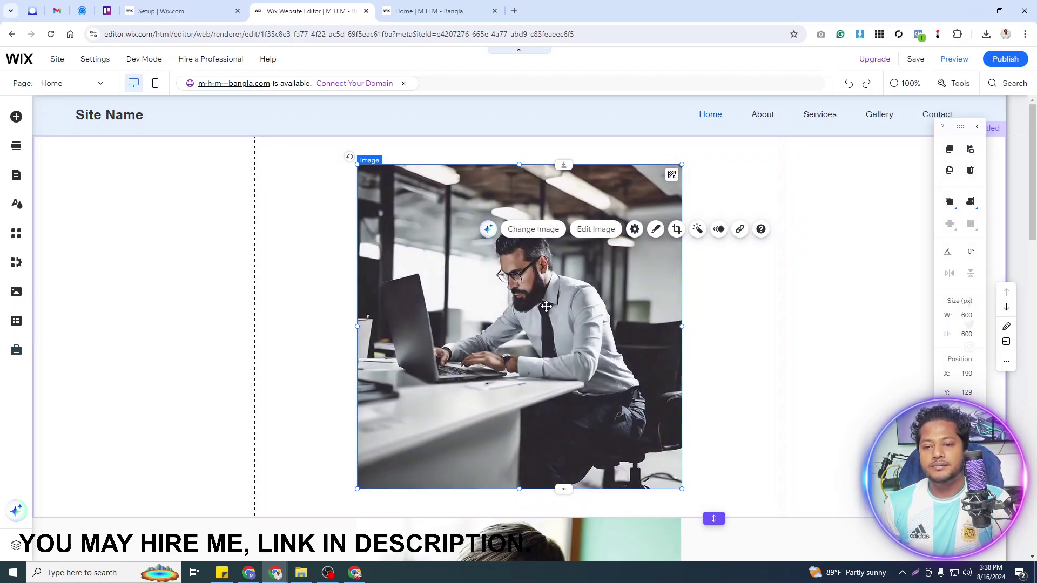
# Move the office photo aside from the WELCOME text mask and set it as the section's background image.
pyautogui.moveTo(506, 283); pyautogui.dragTo(635, 296)
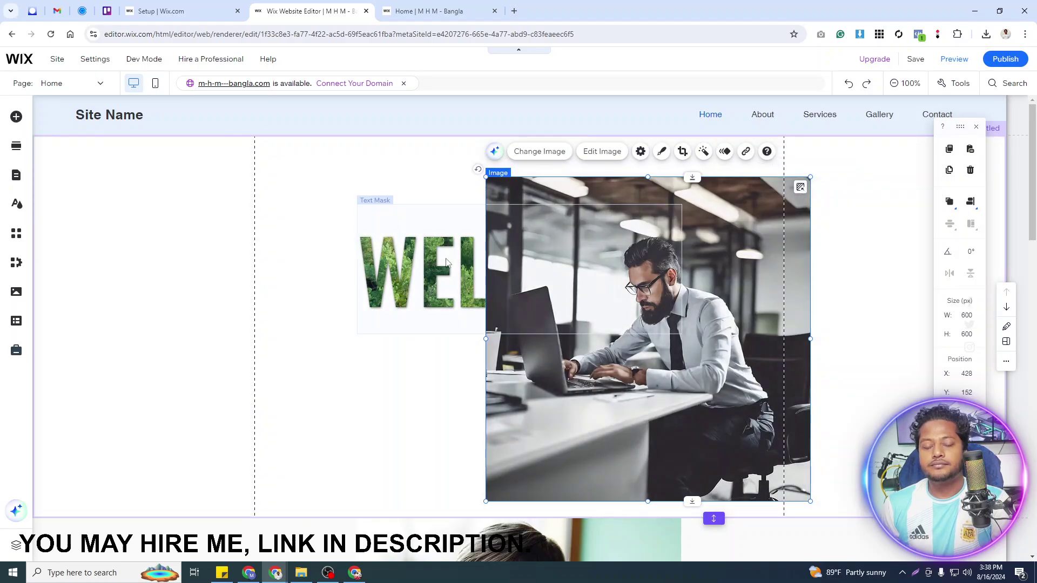
pyautogui.click(446, 258)
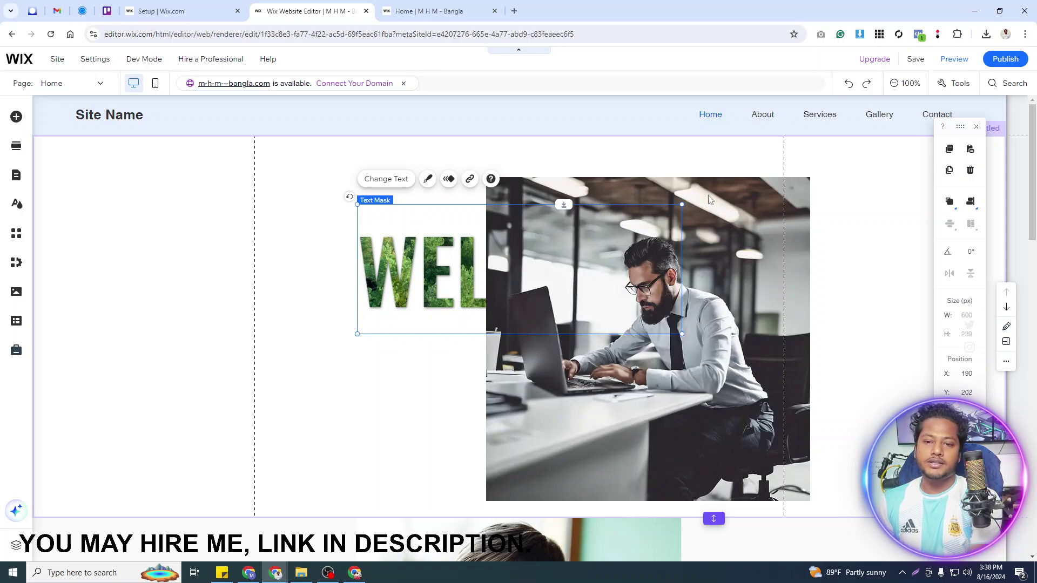
pyautogui.click(736, 185)
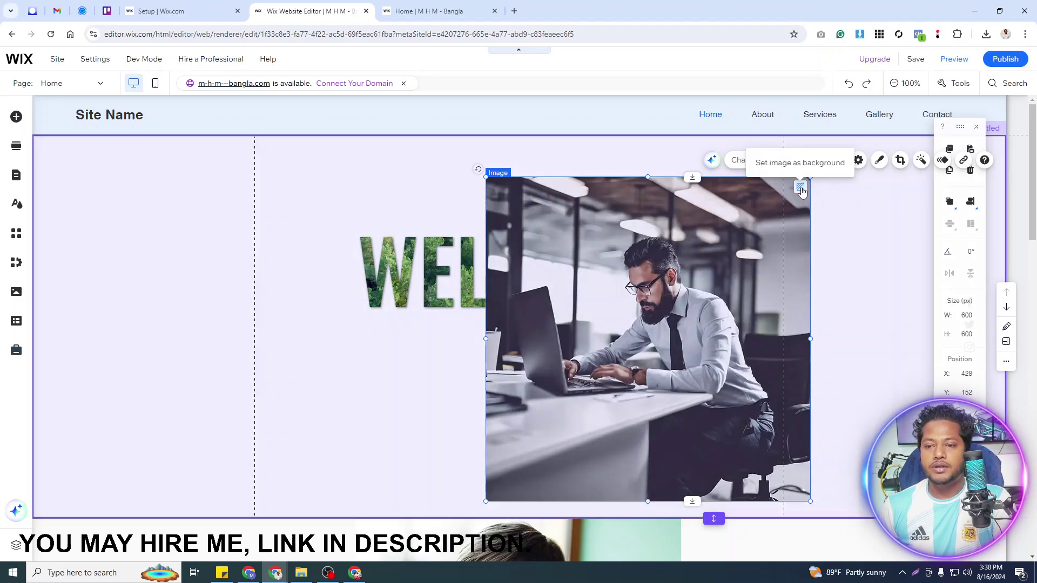
pyautogui.click(801, 188)
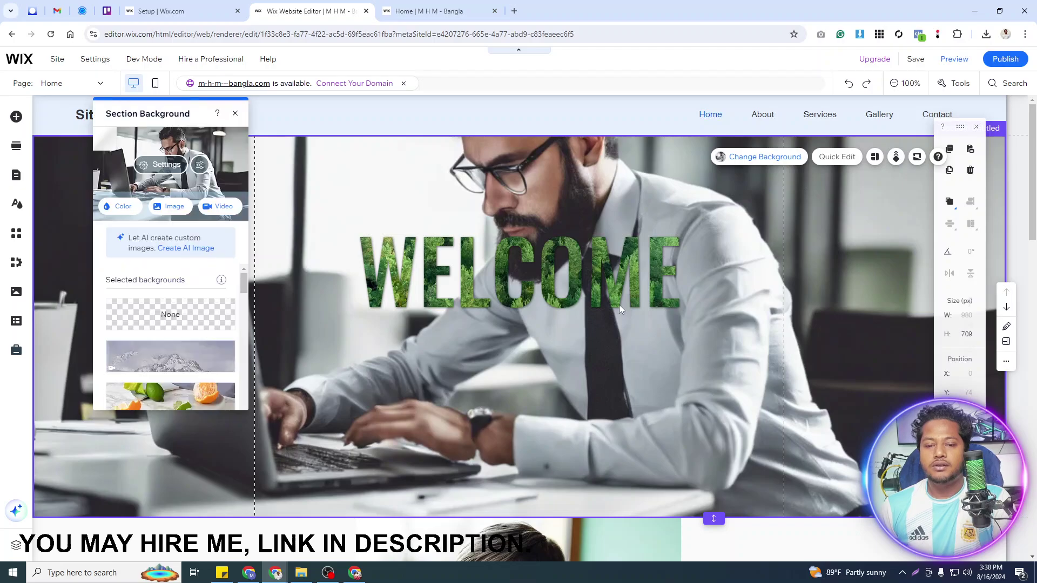
# Set the color behind the section's background image to the darkest theme color at 100% and the image opacity to 70%.
pyautogui.click(162, 165)
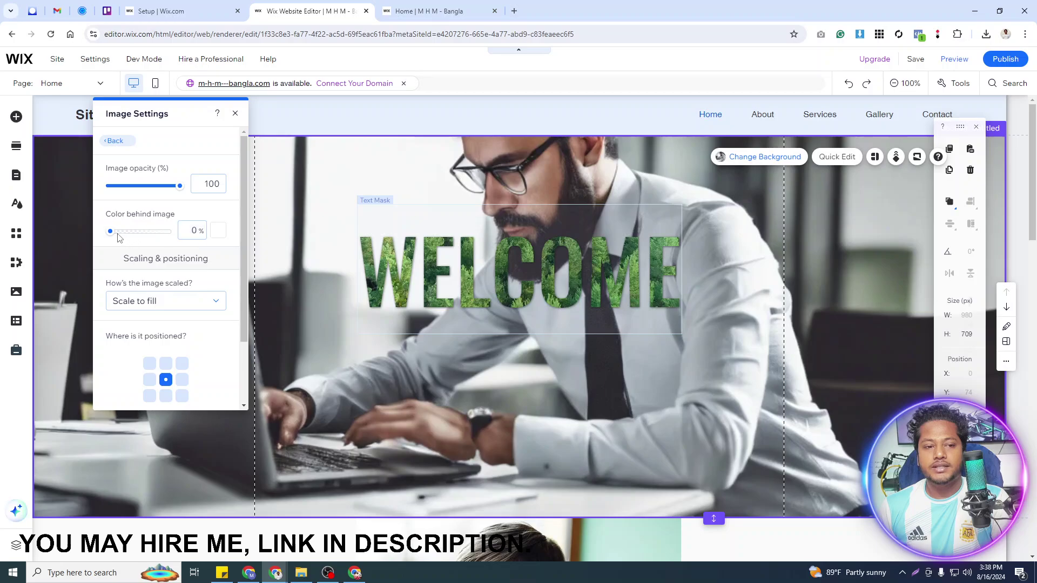
pyautogui.moveTo(110, 231); pyautogui.dragTo(193, 239)
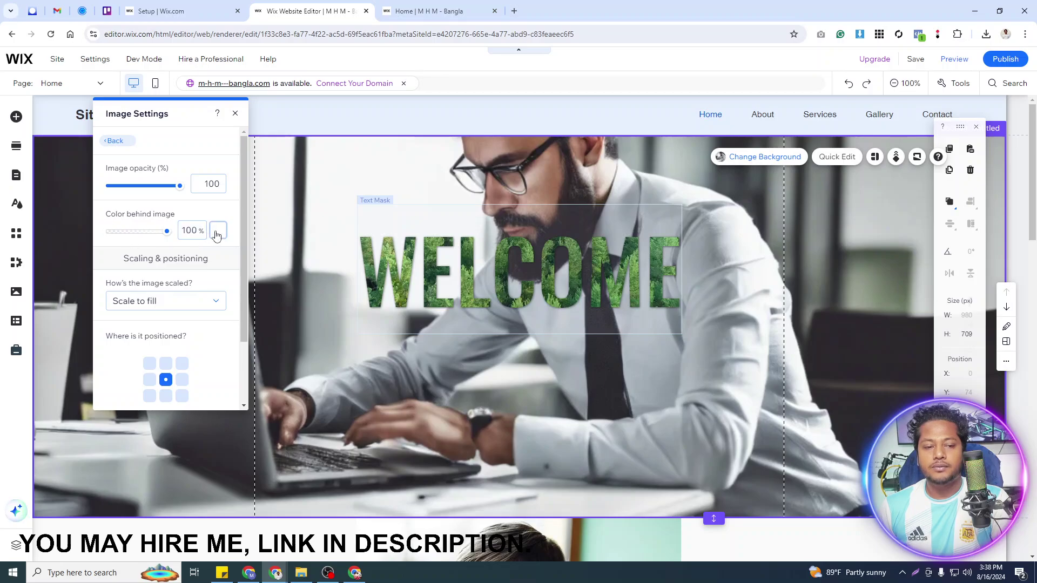
pyautogui.click(217, 231)
pyautogui.click(317, 325)
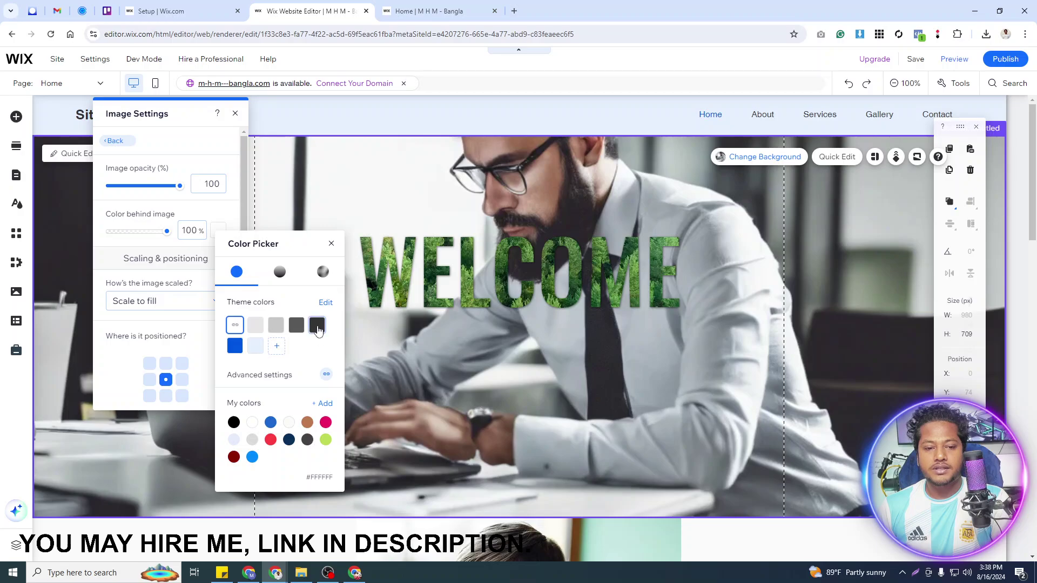
pyautogui.click(209, 185)
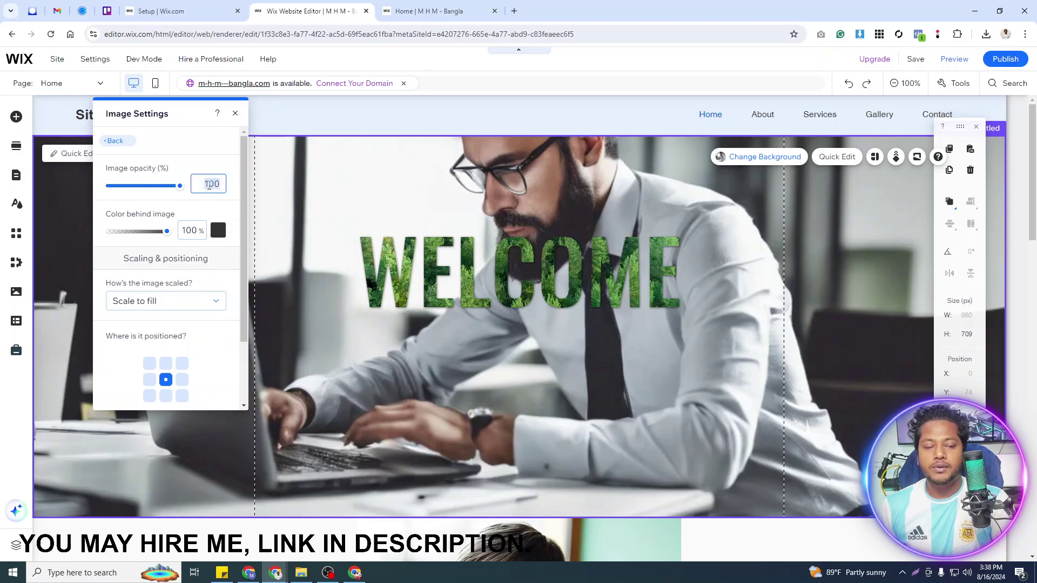
pyautogui.write('70')
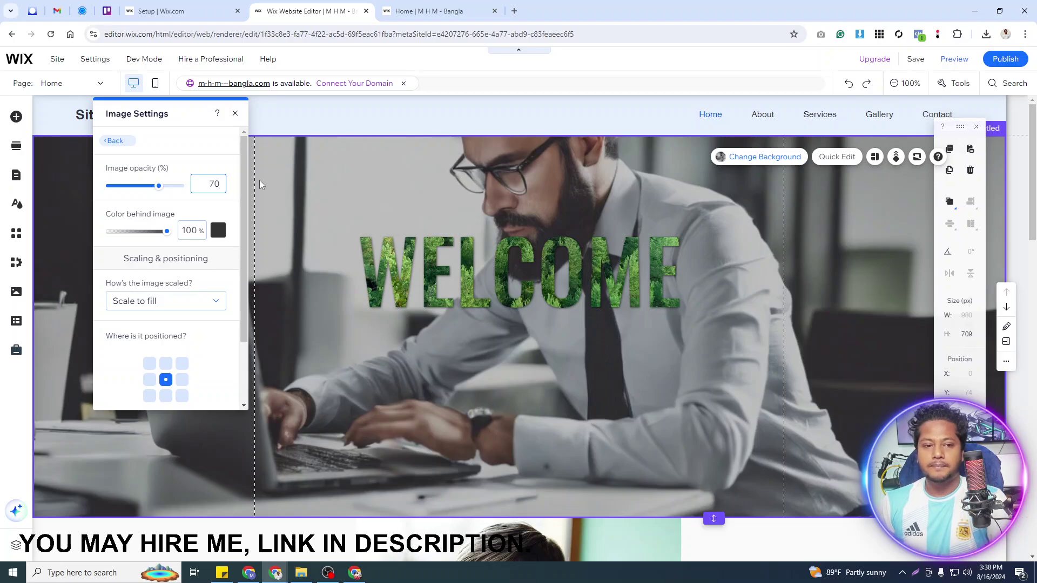
pyautogui.click(237, 114)
# Align the WELCOME text mask to the vertical middle of the section.
pyautogui.click(575, 286)
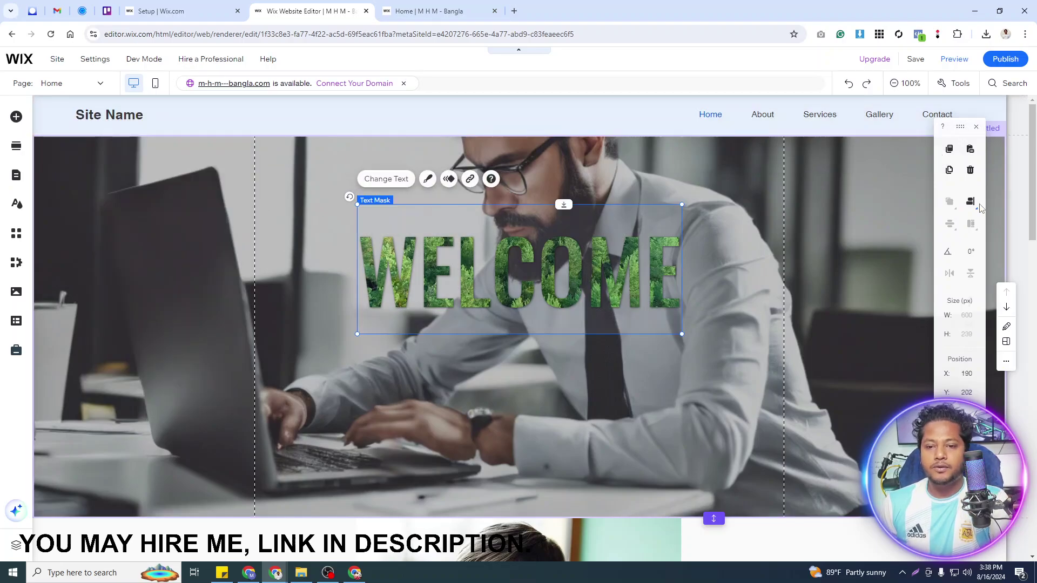
pyautogui.click(972, 201)
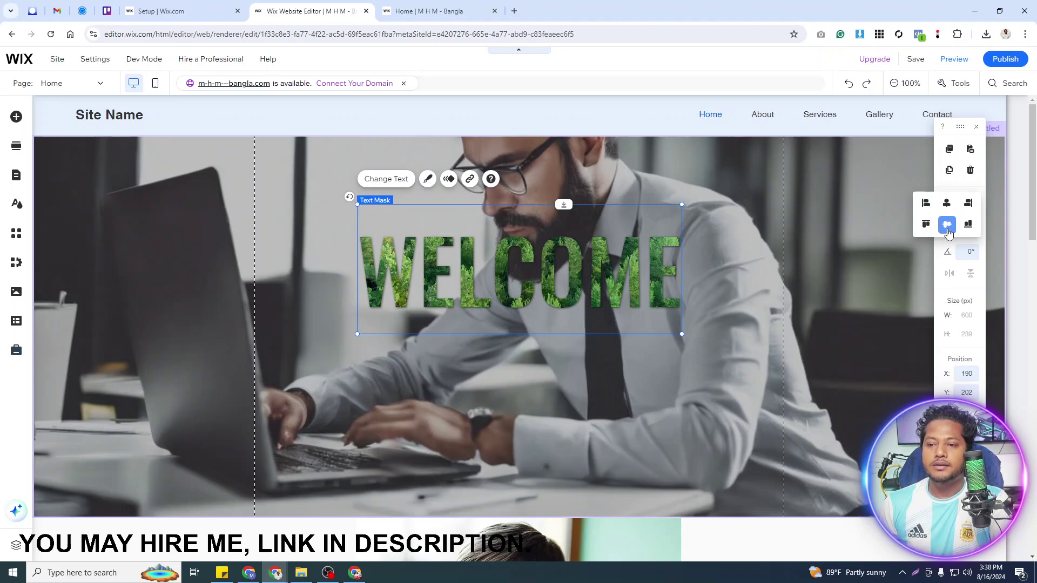
pyautogui.click(947, 224)
pyautogui.click(794, 293)
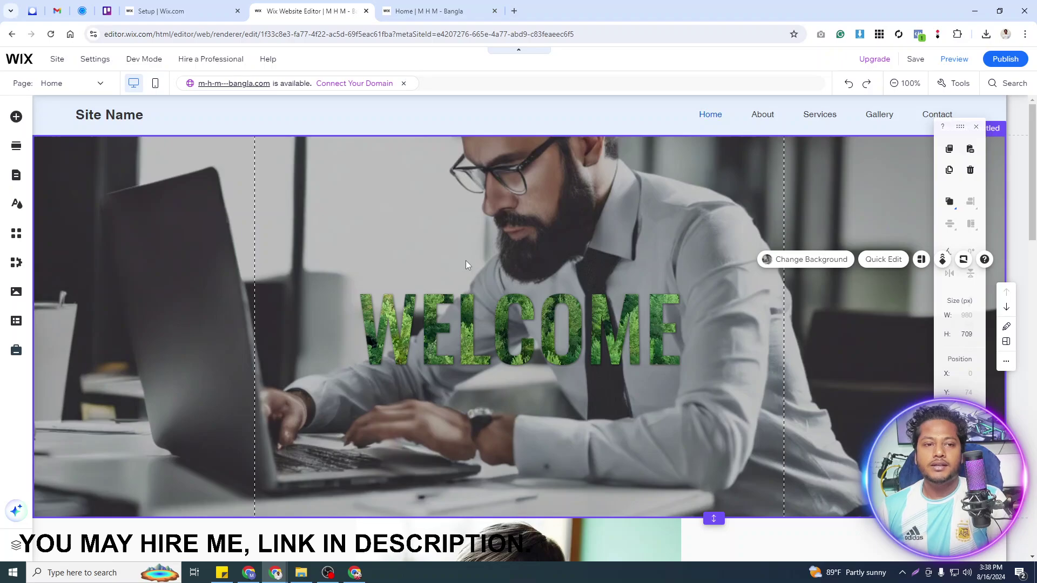
# Add the Rollover Image Effects app from the related apps of the image elements, agreeing to its permissions.
pyautogui.click(16, 117)
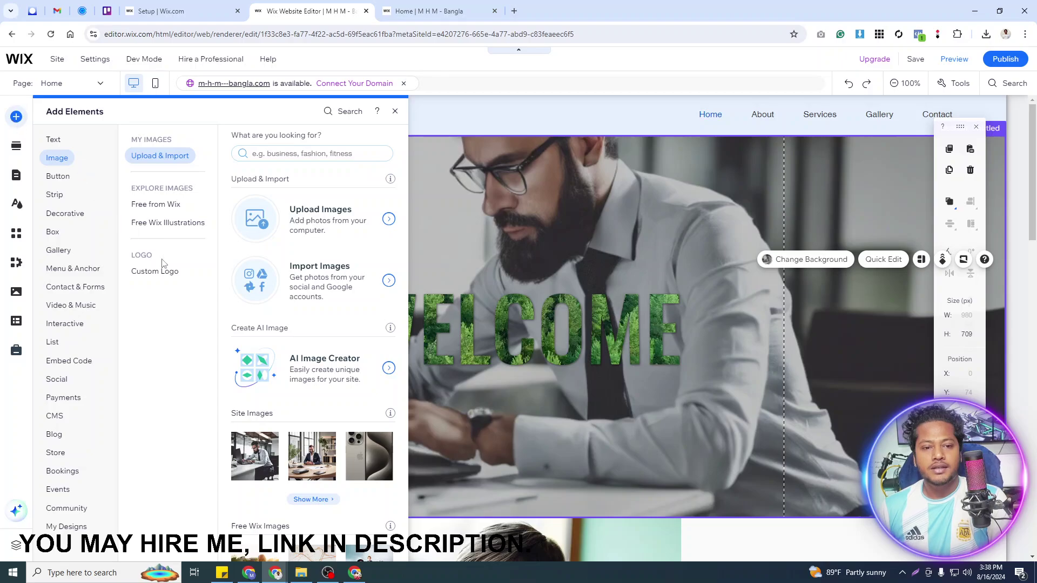
pyautogui.scroll(-3, 294, 421)
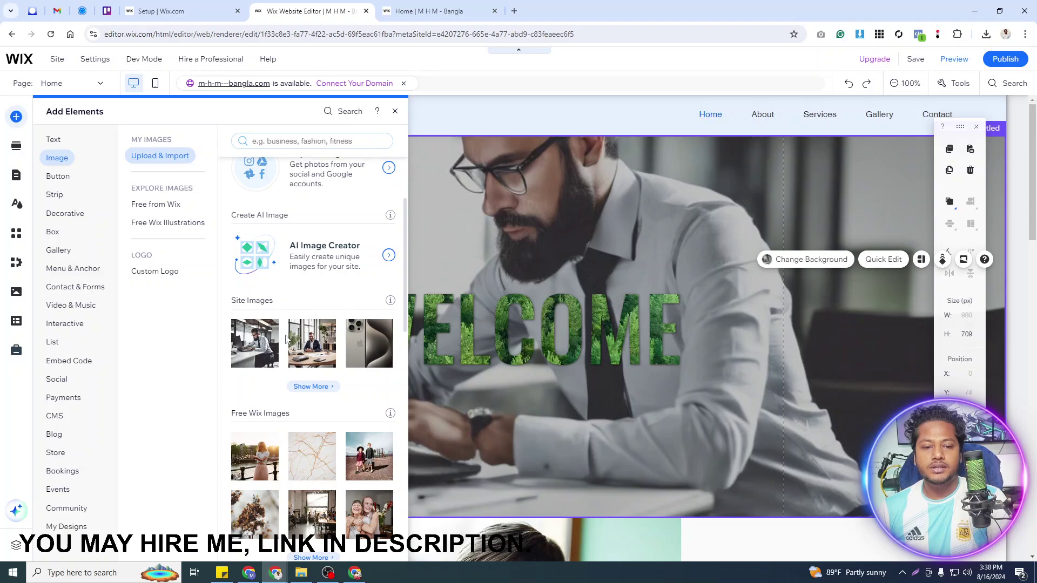
pyautogui.scroll(-3, 302, 411)
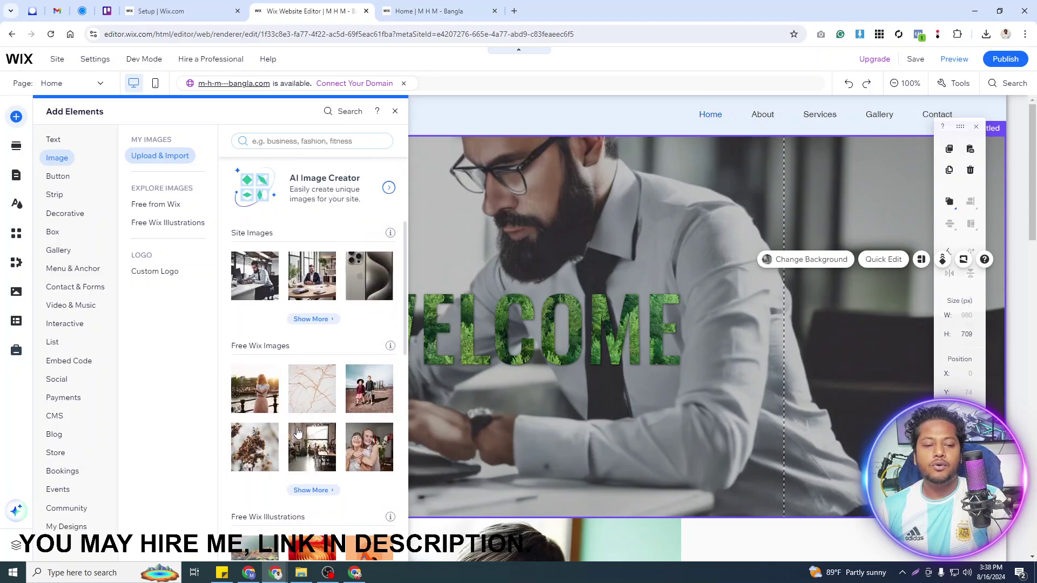
pyautogui.moveTo(305, 376)
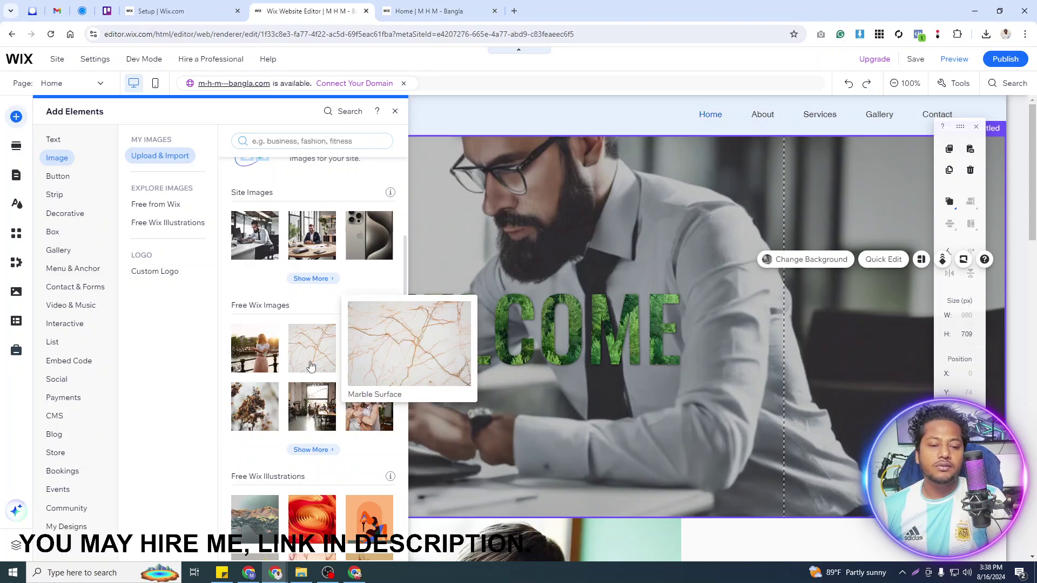
pyautogui.scroll(-2, 308, 373)
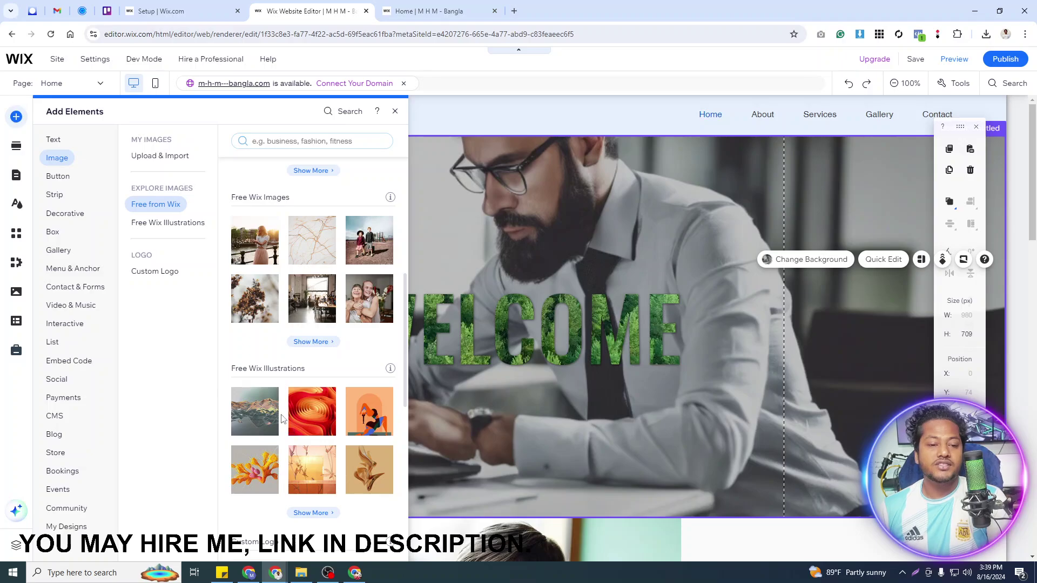
pyautogui.scroll(-3, 283, 409)
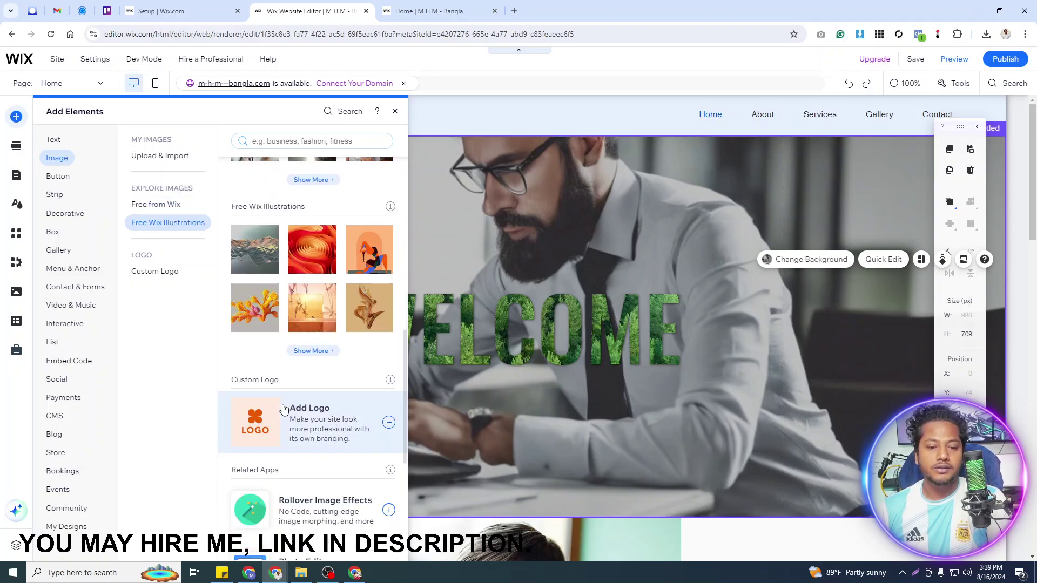
pyautogui.scroll(-1, 342, 428)
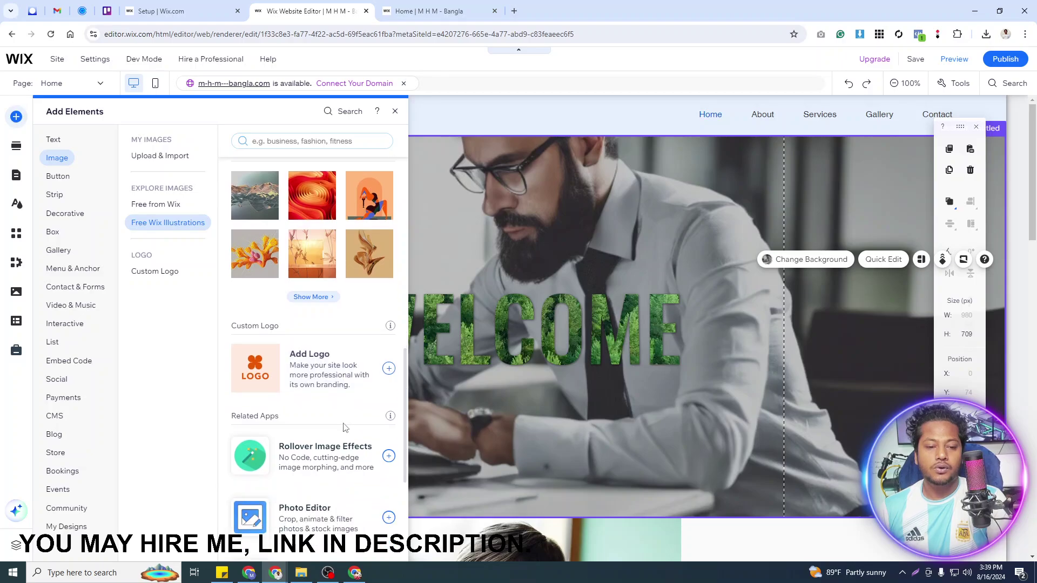
pyautogui.click(347, 470)
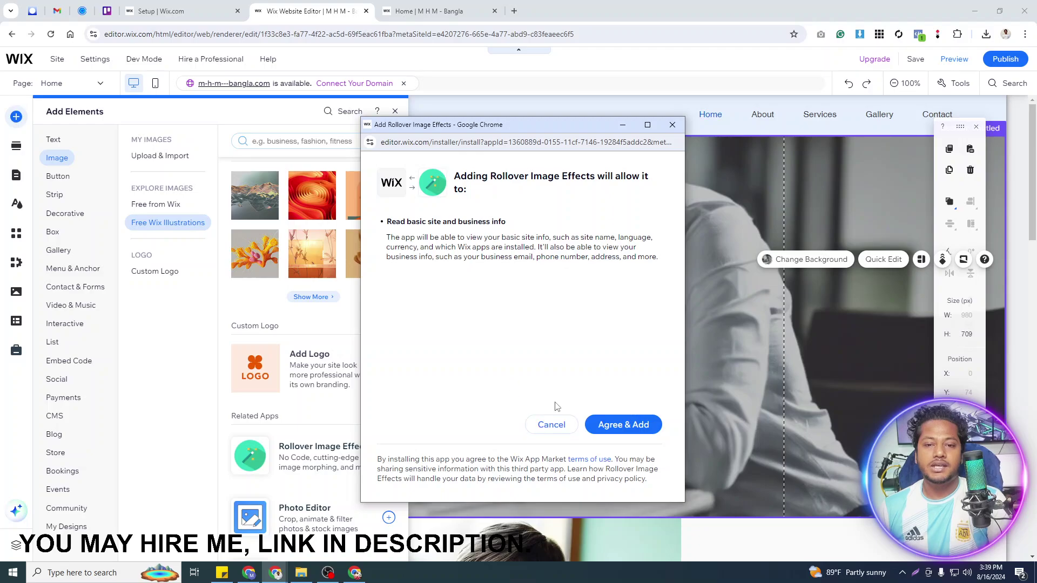
pyautogui.click(621, 431)
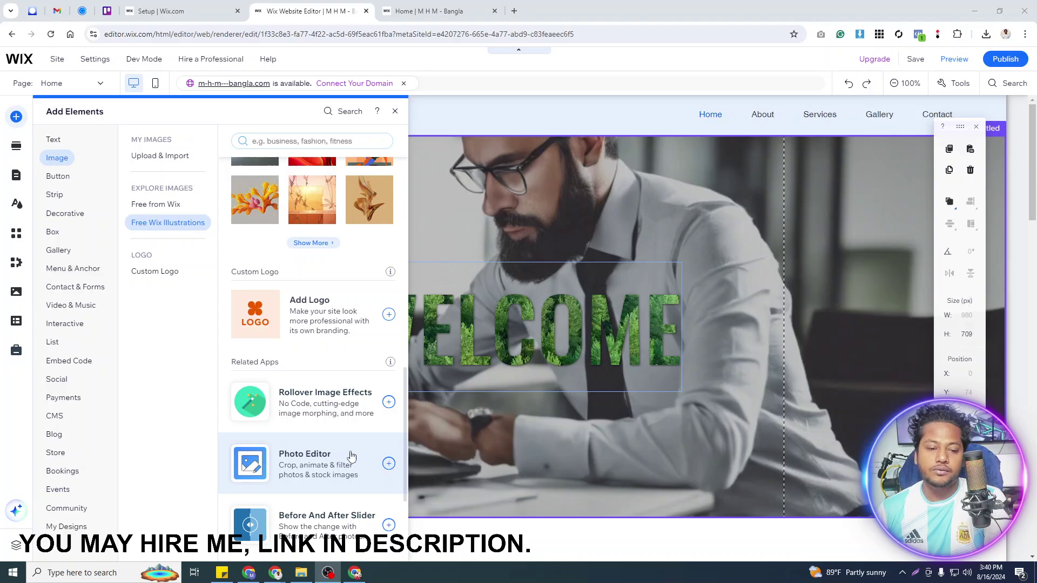
# Look through the remaining related image apps and the free Wix images and illustrations.
pyautogui.scroll(-2, 351, 457)
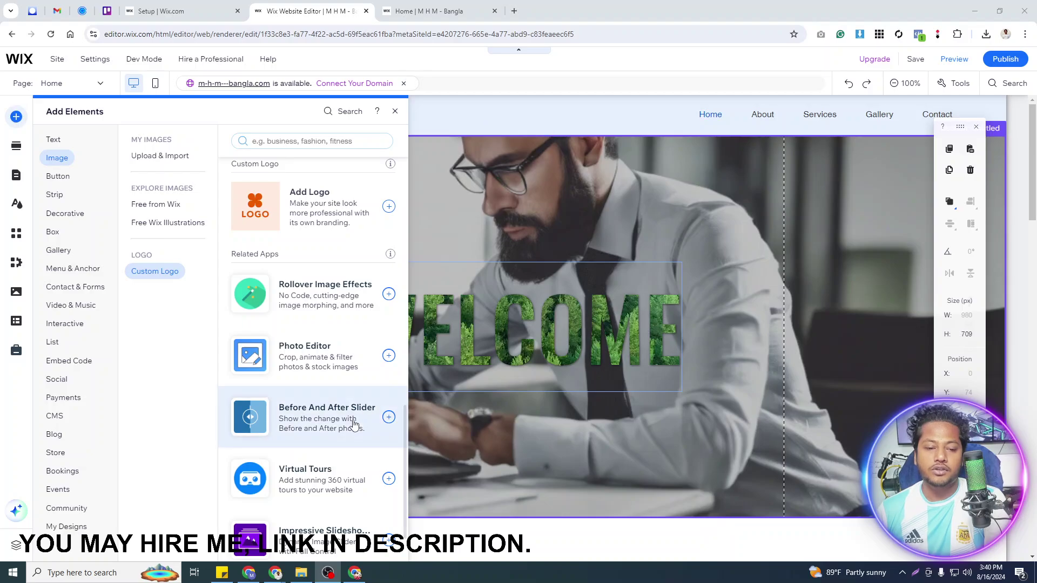
pyautogui.scroll(-1, 353, 432)
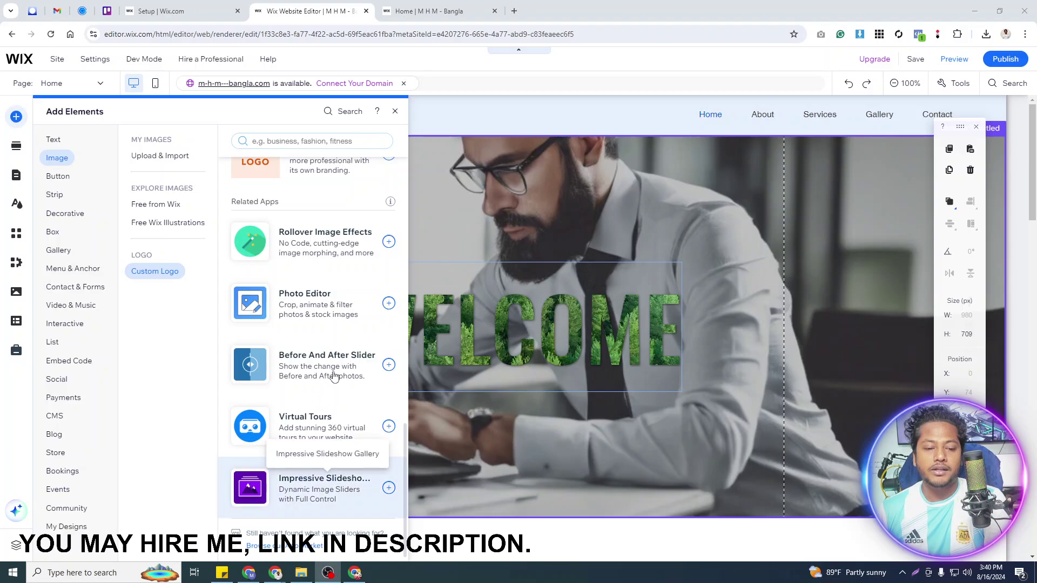
pyautogui.scroll(10, 321, 325)
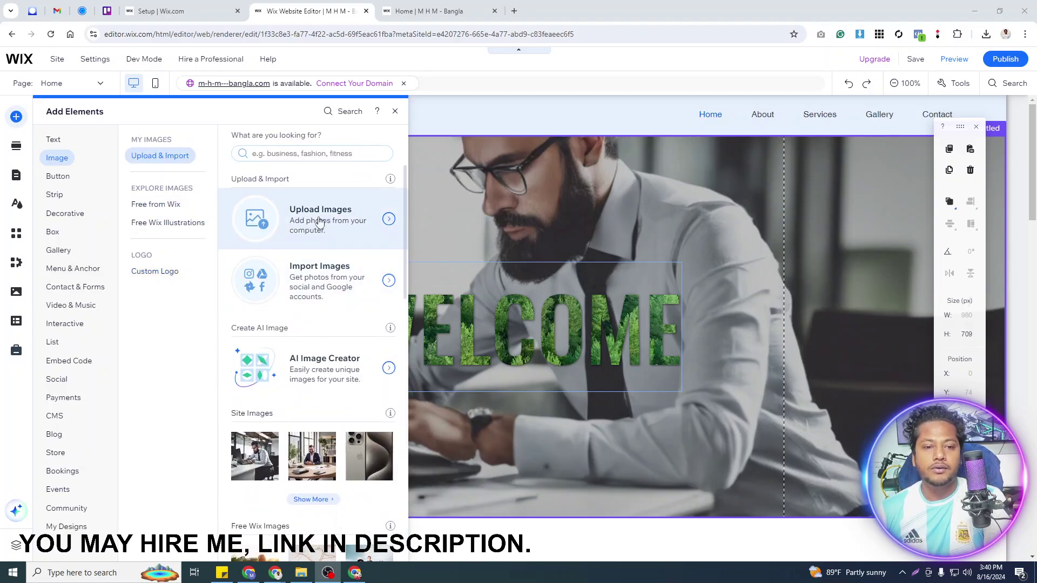
pyautogui.click(156, 226)
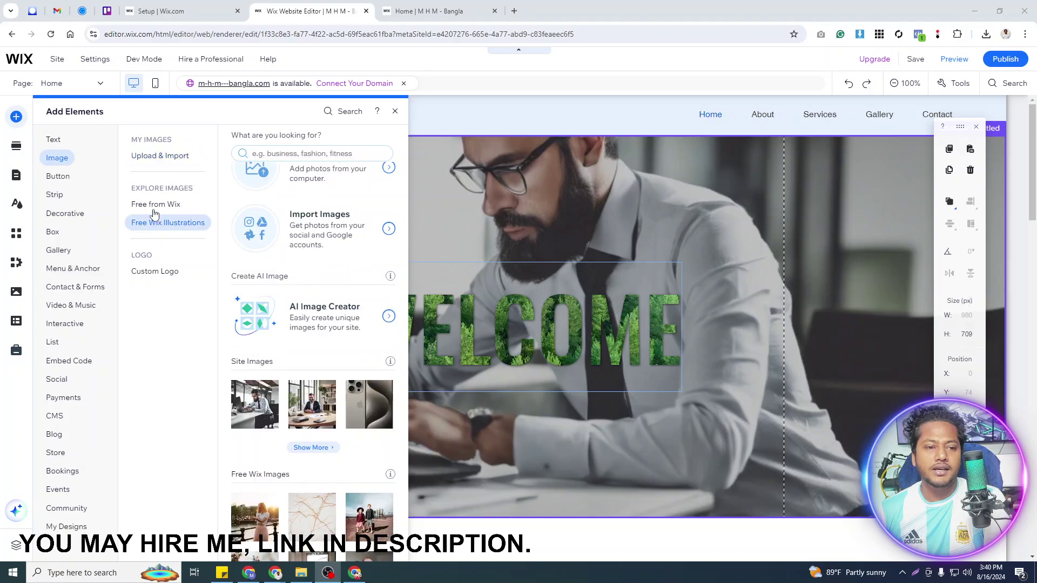
pyautogui.click(156, 204)
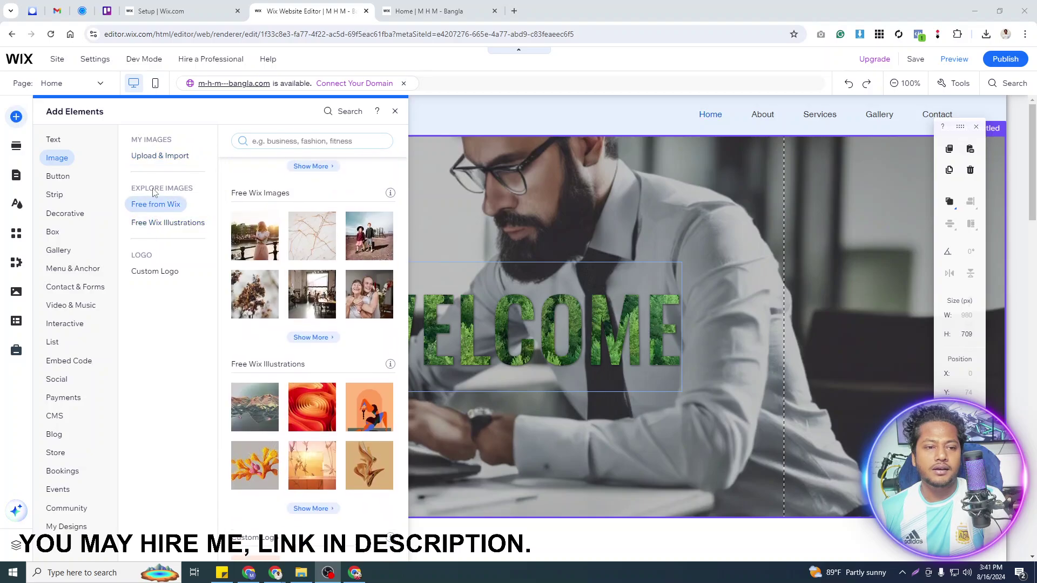
# Upload "Wix Bangla Tutorial - Full Course (6).png" from the computer's Downloads folder to the site files.
pyautogui.click(160, 156)
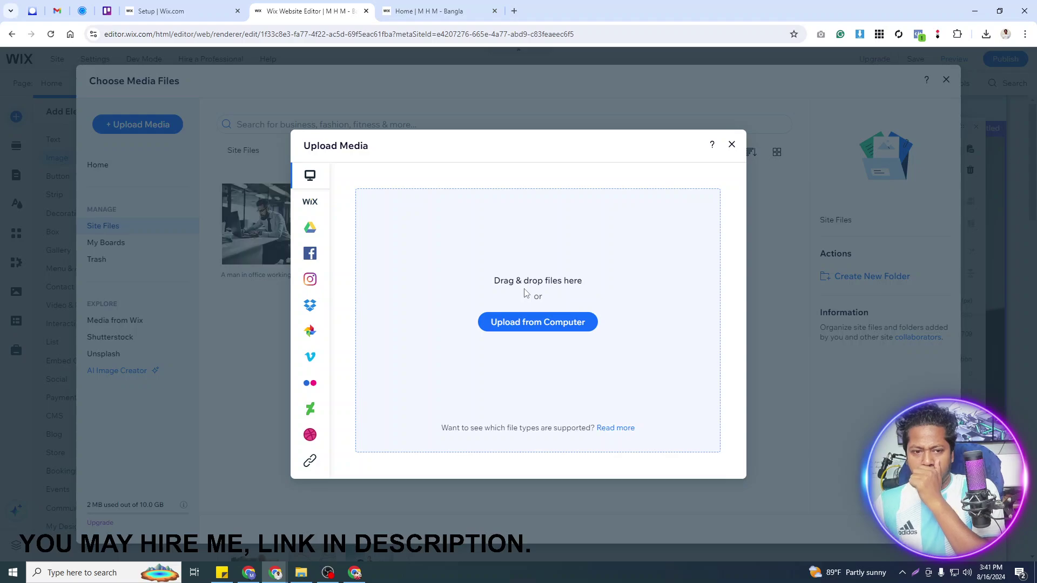
pyautogui.click(542, 328)
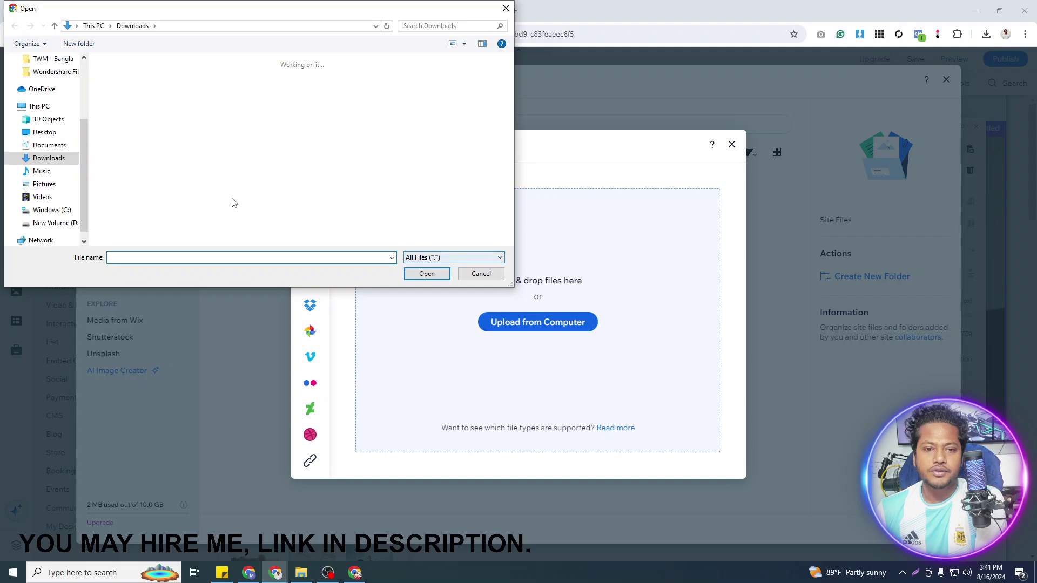
pyautogui.click(194, 120)
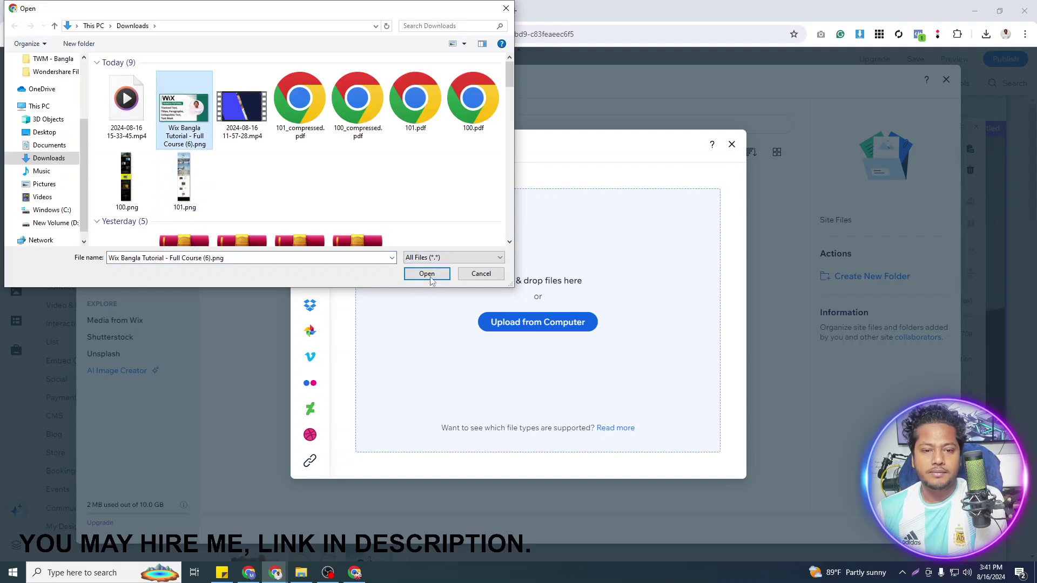
pyautogui.click(427, 273)
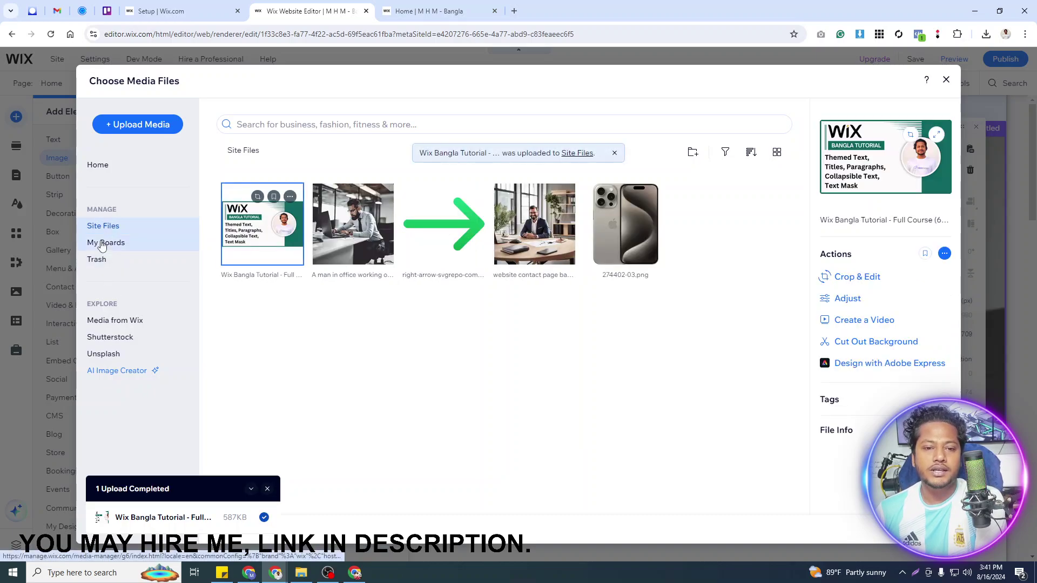
# Browse the Shutterstock and Unsplash image collections and return to the site files.
pyautogui.click(122, 347)
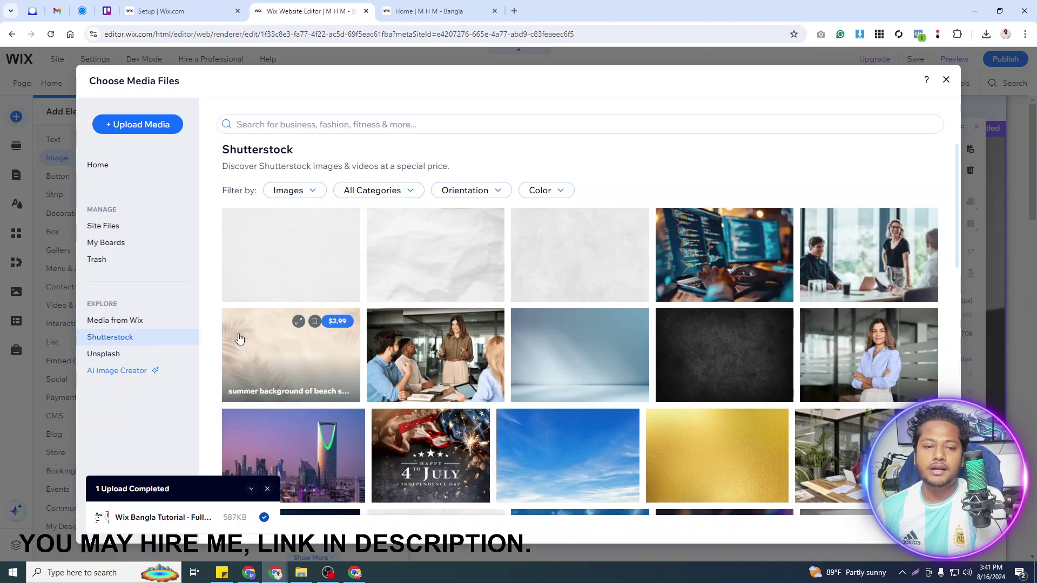
pyautogui.click(121, 360)
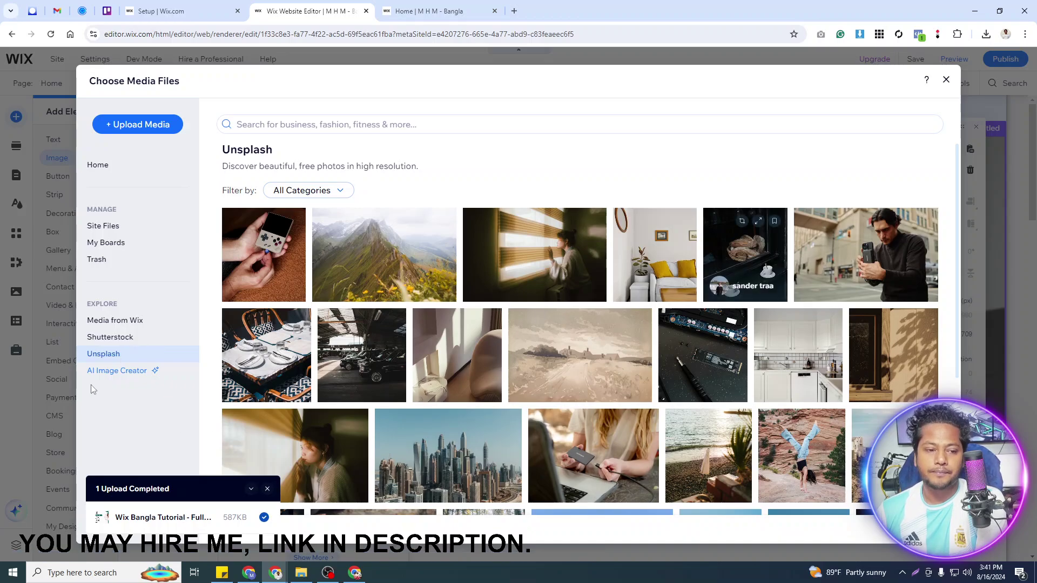
pyautogui.scroll(-10, 102, 381)
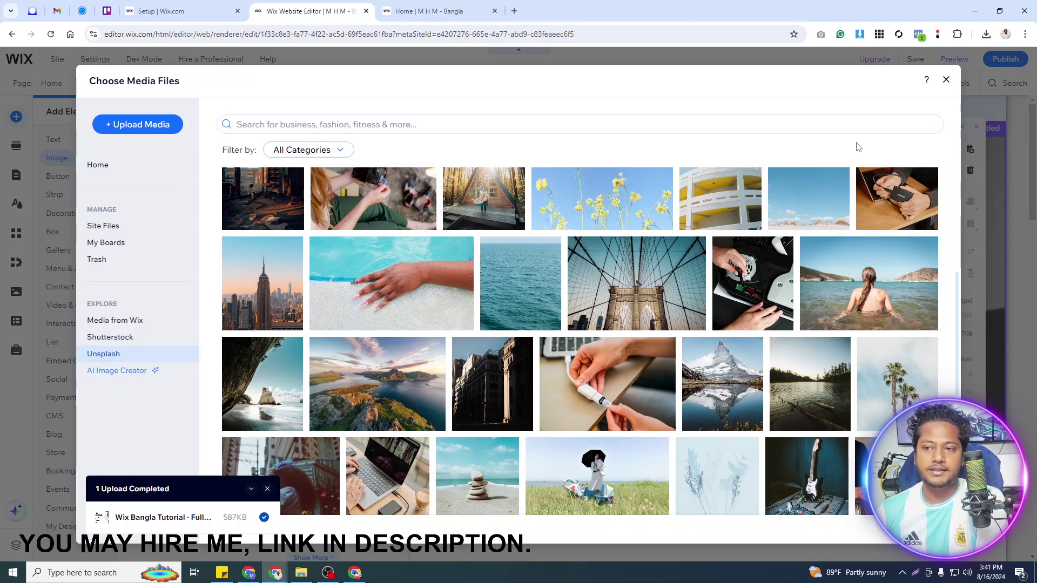
pyautogui.click(946, 80)
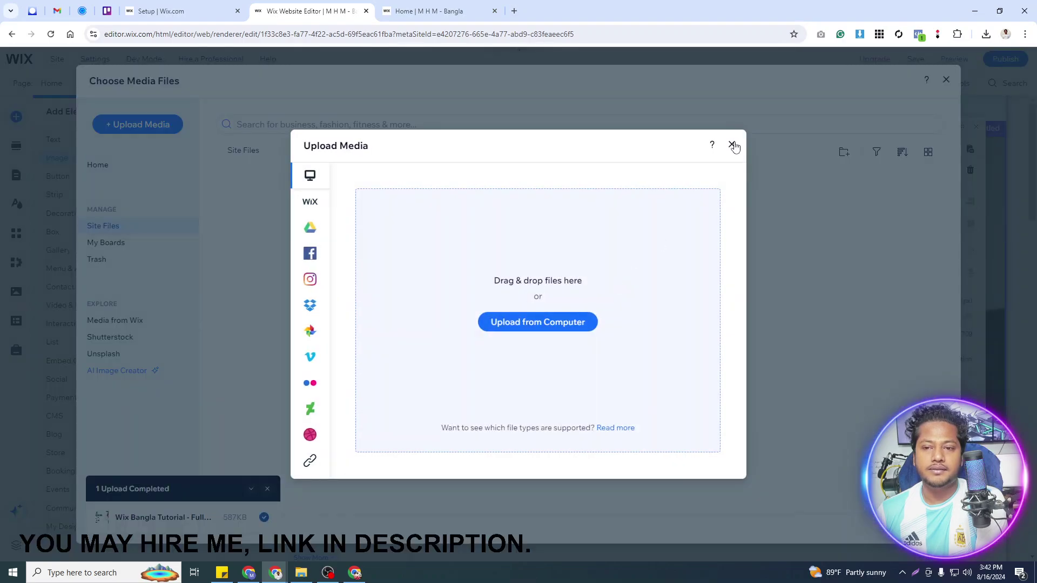
pyautogui.click(733, 145)
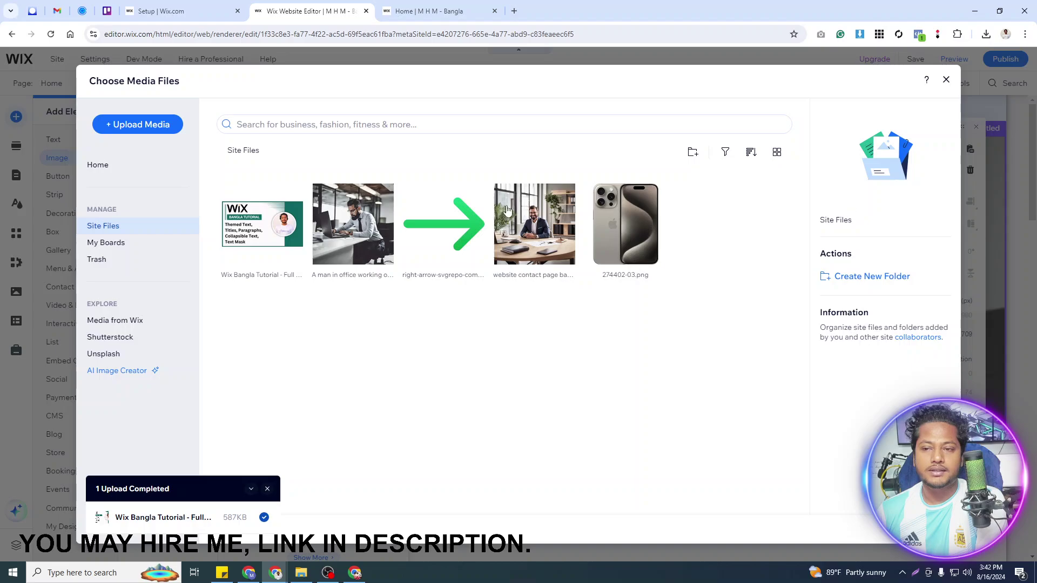
# Insert "A man in office working on laptop.jpg" from the site files and move the image down toward the blank section below the welcome banner.
pyautogui.click(353, 227)
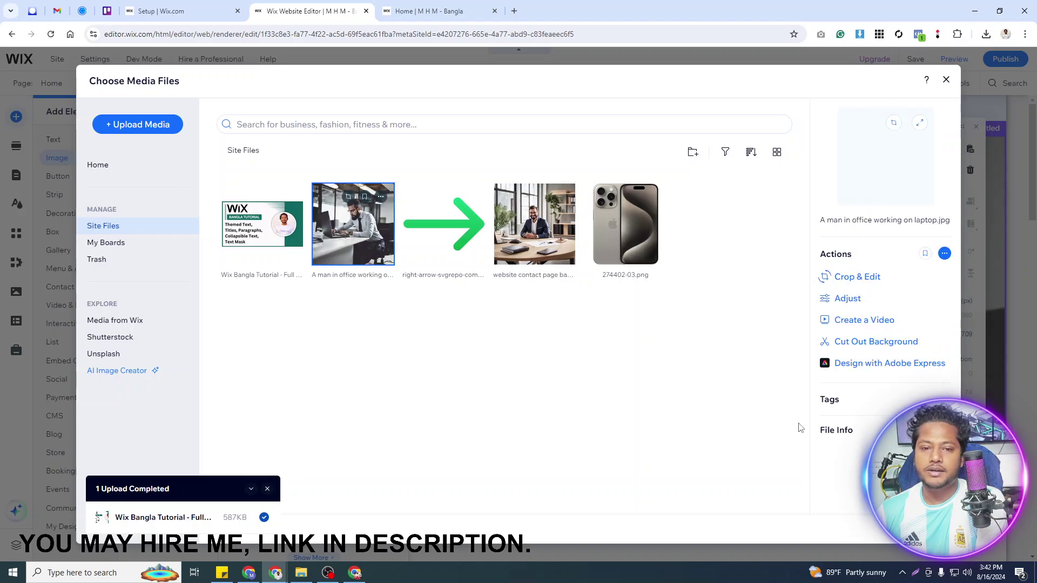
pyautogui.press('Return')
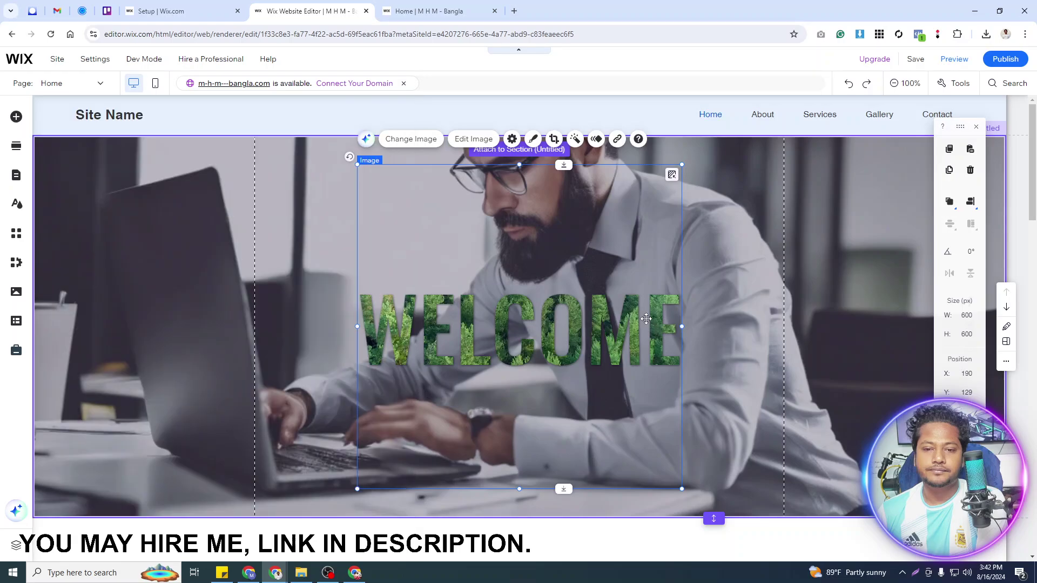
pyautogui.scroll(-2, 646, 319)
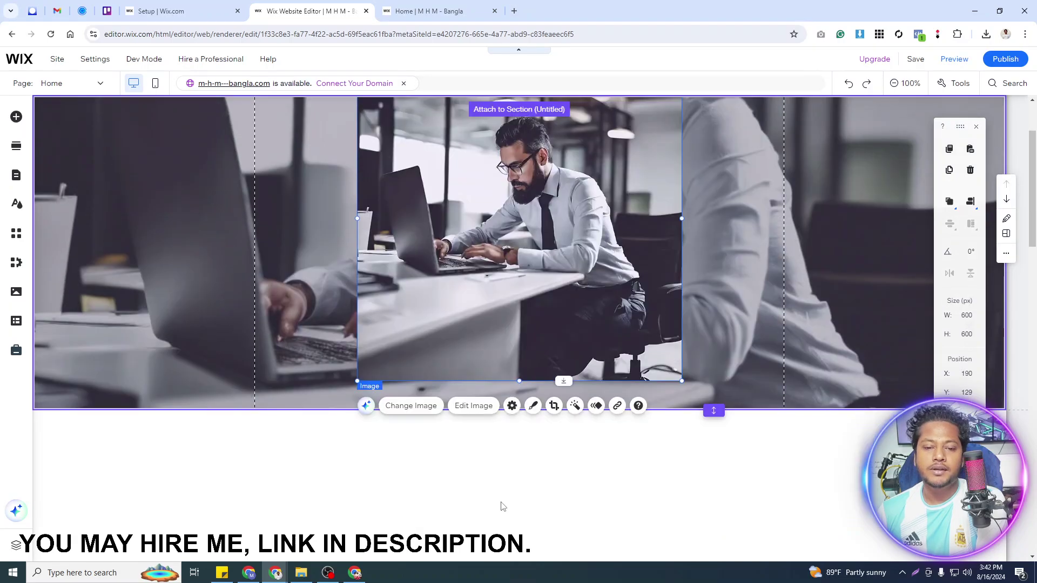
pyautogui.moveTo(502, 511); pyautogui.dragTo(503, 512)
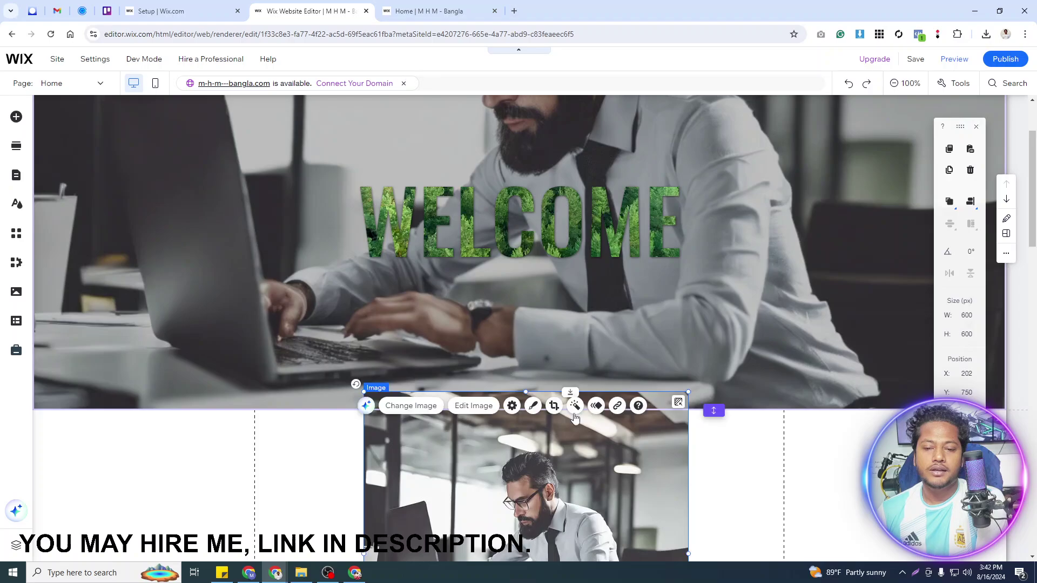
pyautogui.scroll(-2, 573, 414)
pyautogui.scroll(-2, 564, 351)
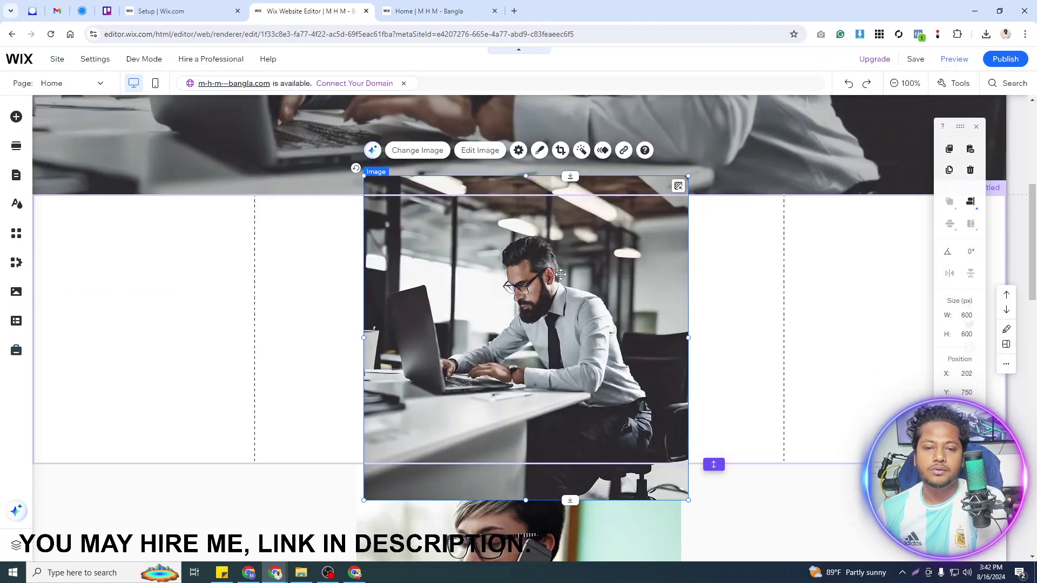
# Extend the blank section to a height of about 683 px and place the office image inside it at about X 190, Y 856.
pyautogui.click(730, 372)
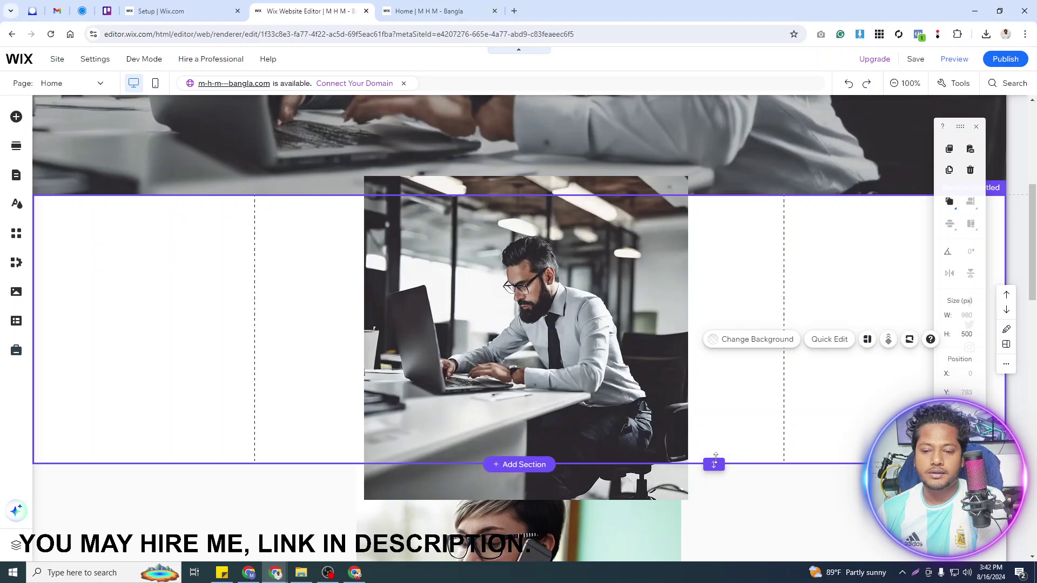
pyautogui.moveTo(721, 555); pyautogui.dragTo(715, 562)
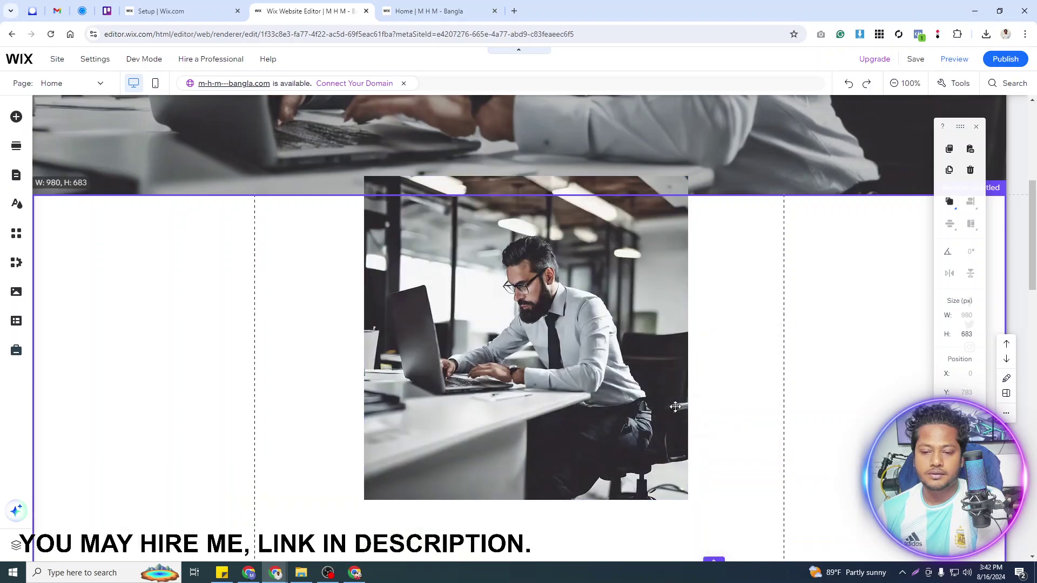
pyautogui.click(581, 275)
pyautogui.moveTo(545, 261); pyautogui.dragTo(540, 318)
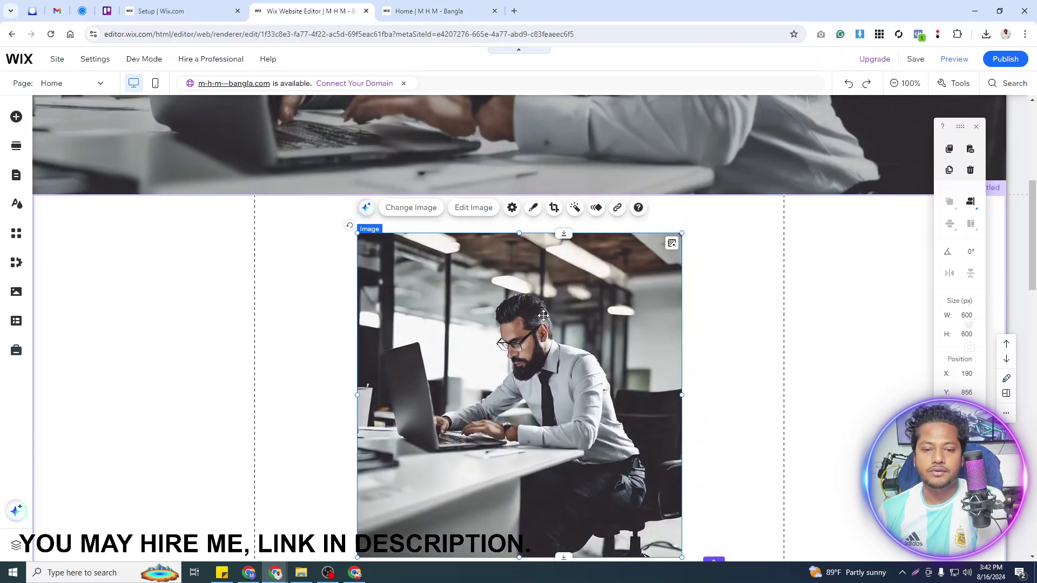
# Extend the section's height to about 779 px and scale the office image down to about 525 × 525 px.
pyautogui.scroll(-2, 543, 315)
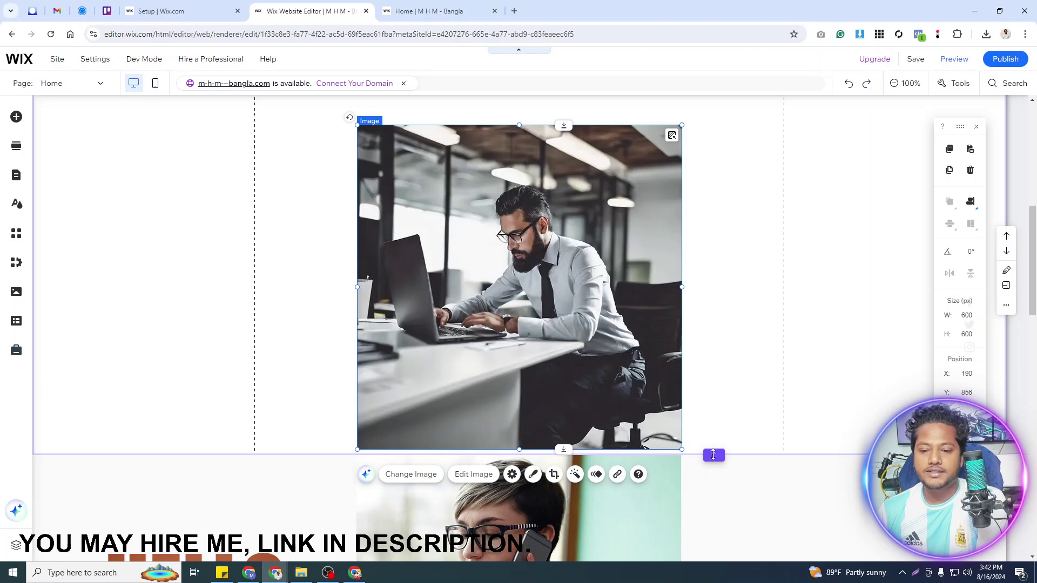
pyautogui.moveTo(713, 455); pyautogui.dragTo(714, 507)
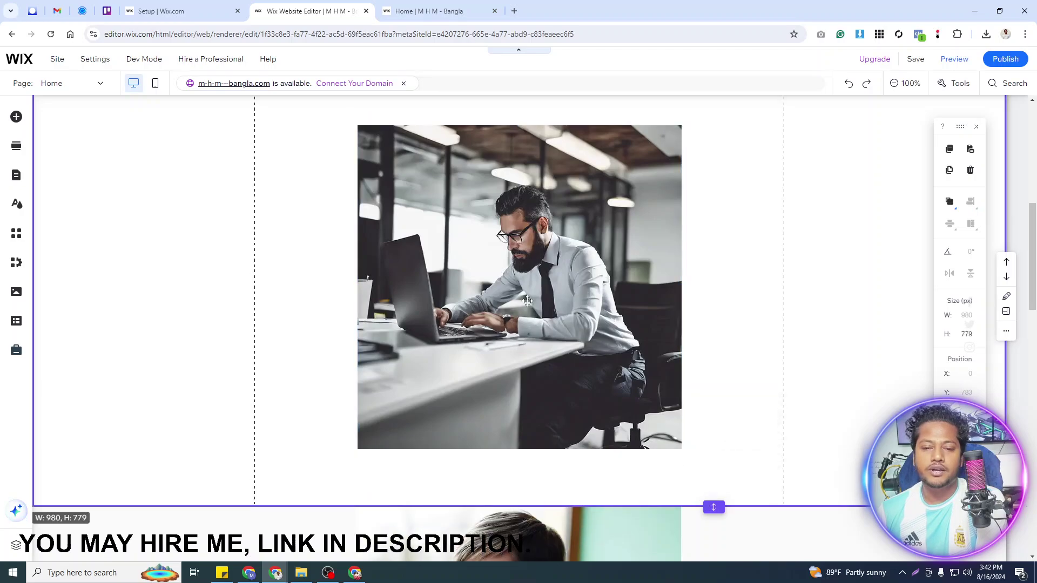
pyautogui.click(511, 269)
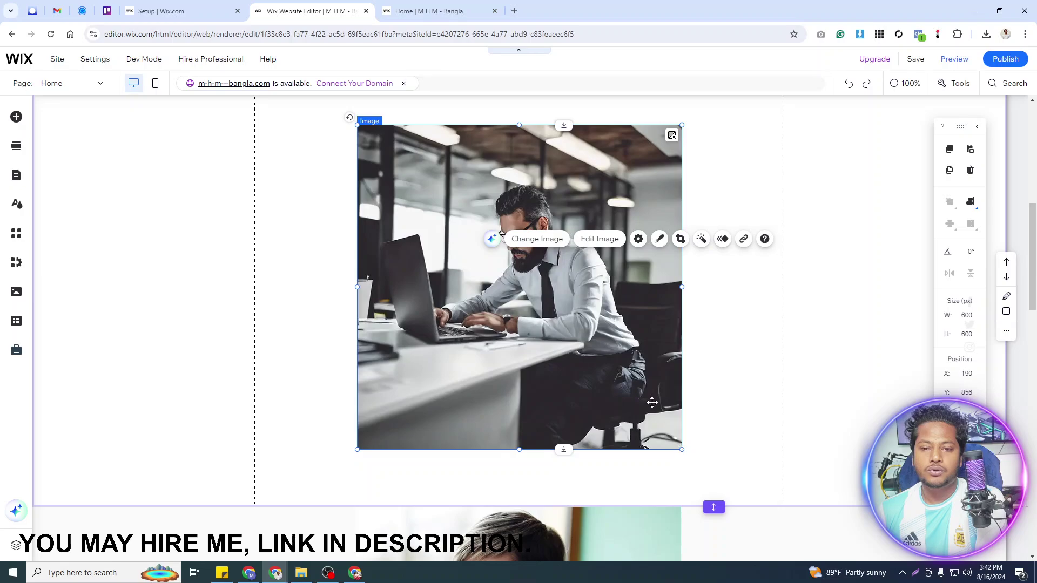
pyautogui.moveTo(682, 449); pyautogui.dragTo(643, 409)
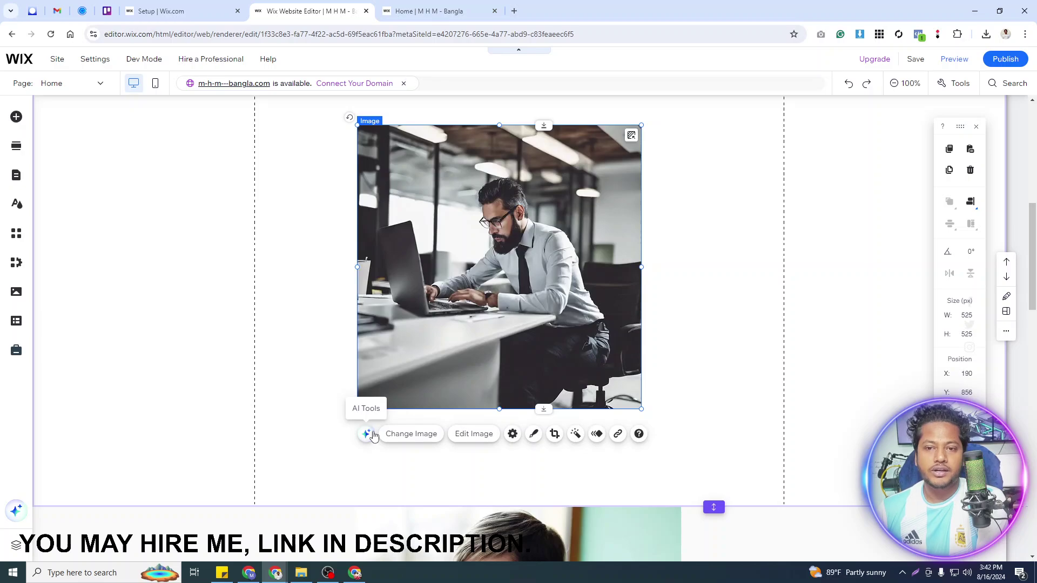
# Review the office image's settings, including its click behaviors, link, description and tooltip options.
pyautogui.click(513, 434)
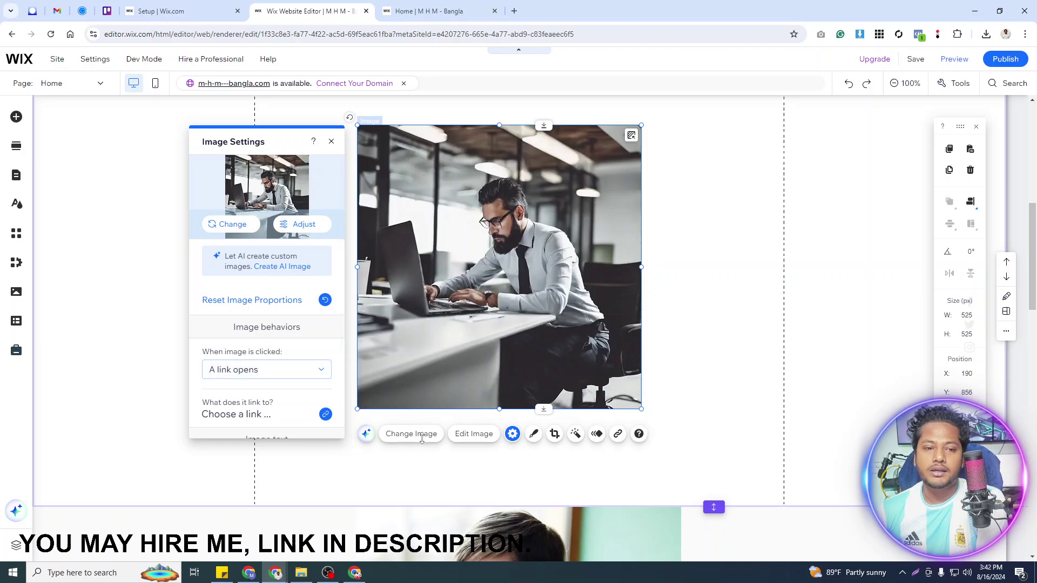
pyautogui.click(288, 373)
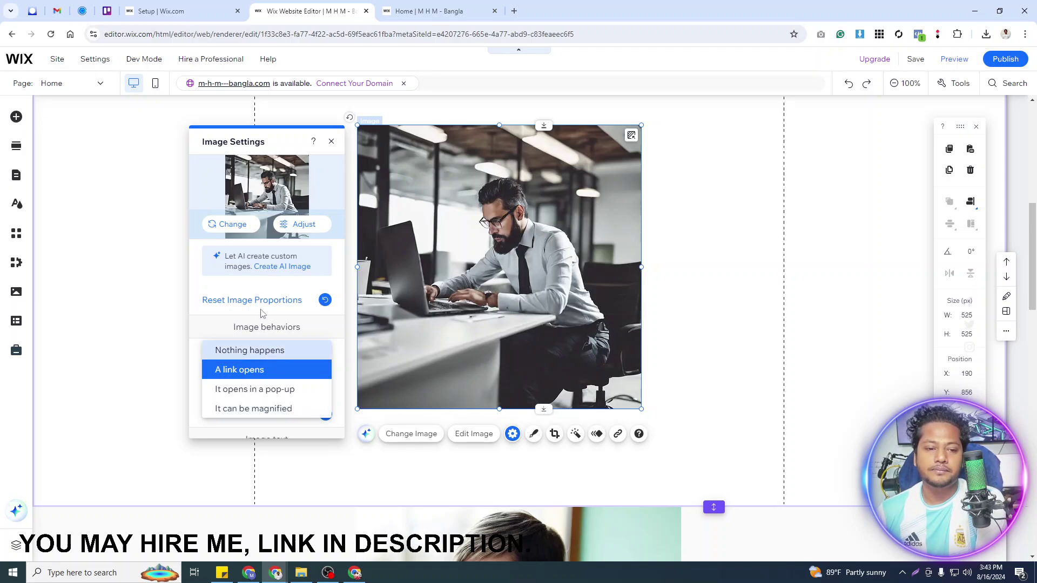
pyautogui.click(222, 319)
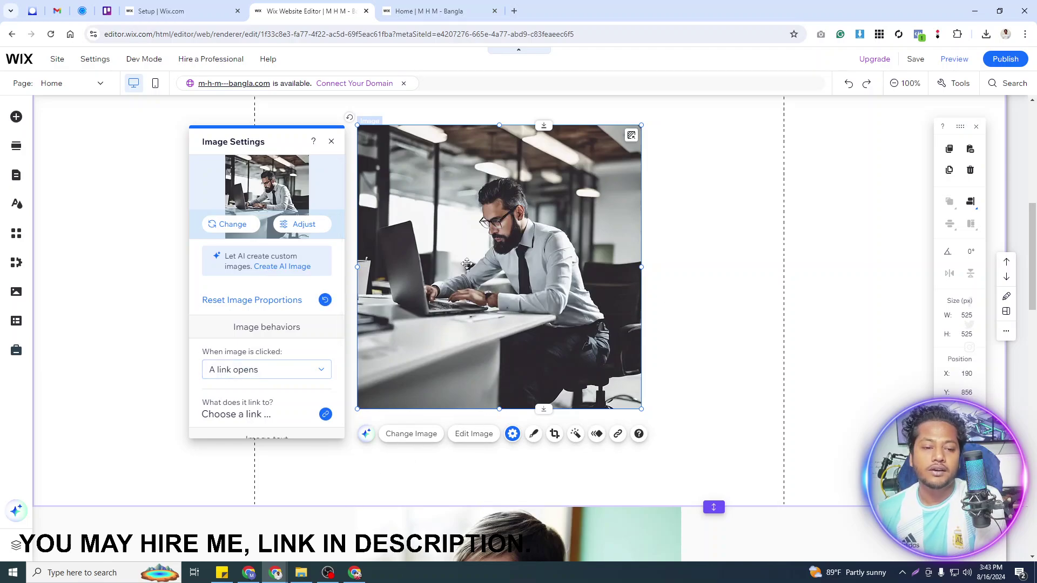
pyautogui.scroll(-2, 285, 382)
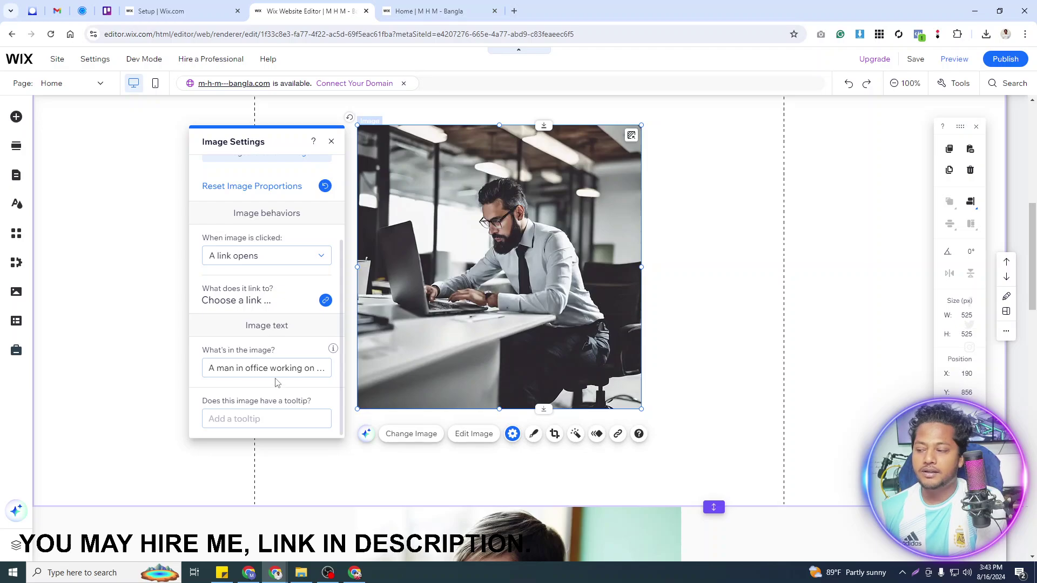
pyautogui.scroll(3, 272, 181)
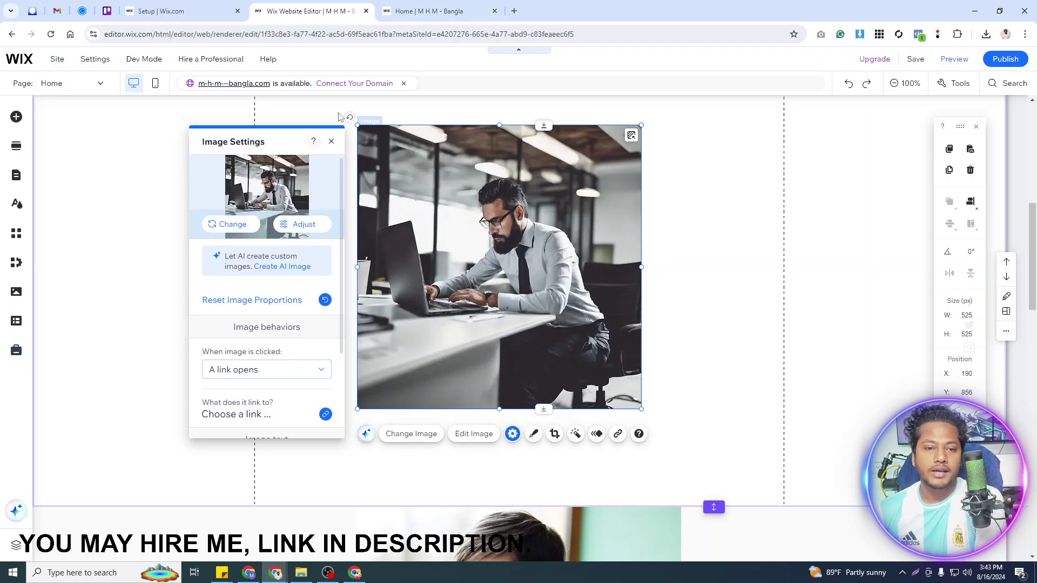
# Try several frame designs on the office image, including the themed frame with a curved shadow, the plain circle and the white-bordered circle.
pyautogui.click(536, 436)
pyautogui.click(536, 435)
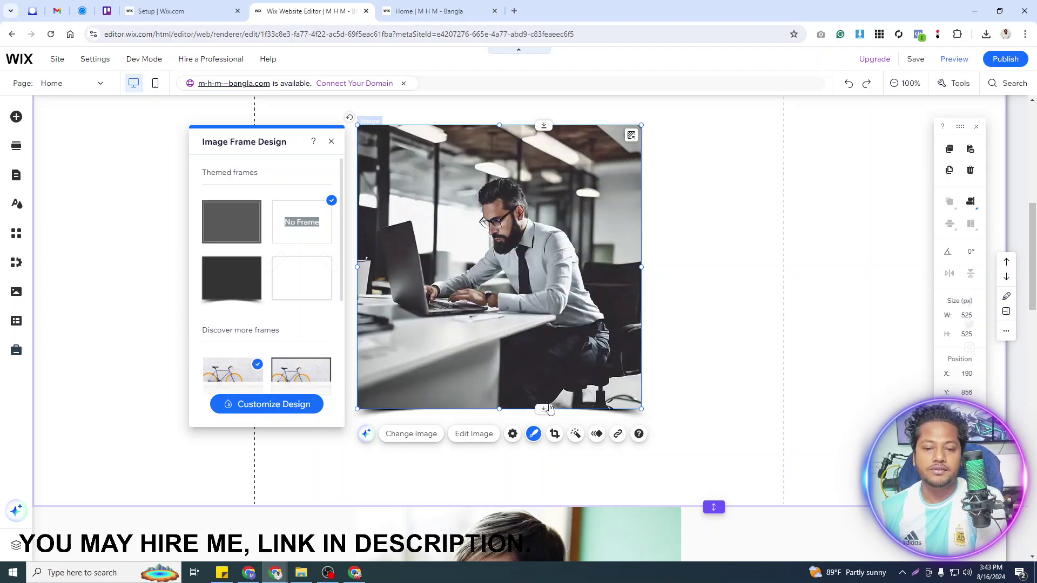
pyautogui.click(227, 284)
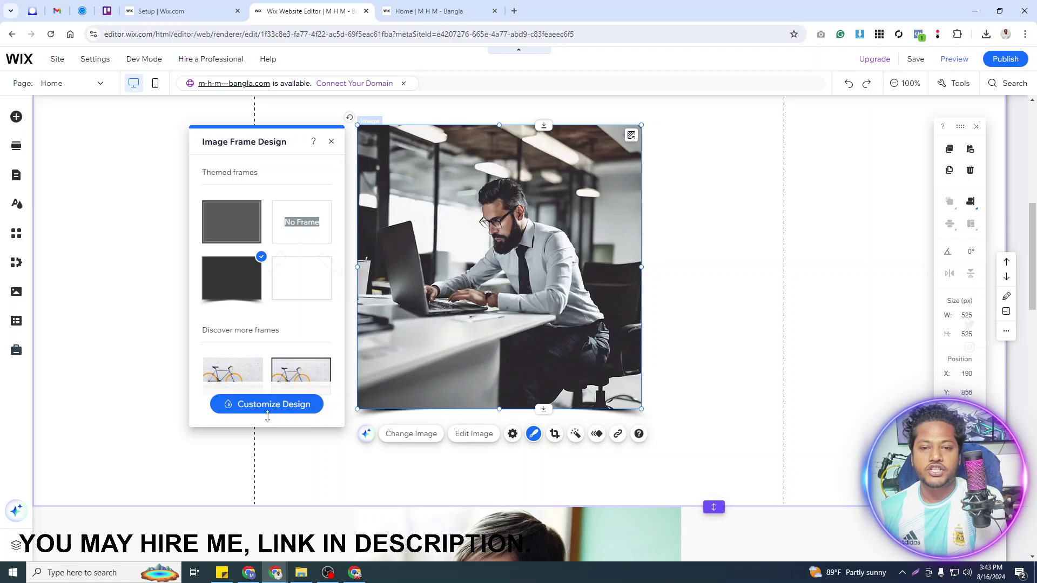
pyautogui.scroll(-3, 260, 316)
pyautogui.scroll(-1, 261, 316)
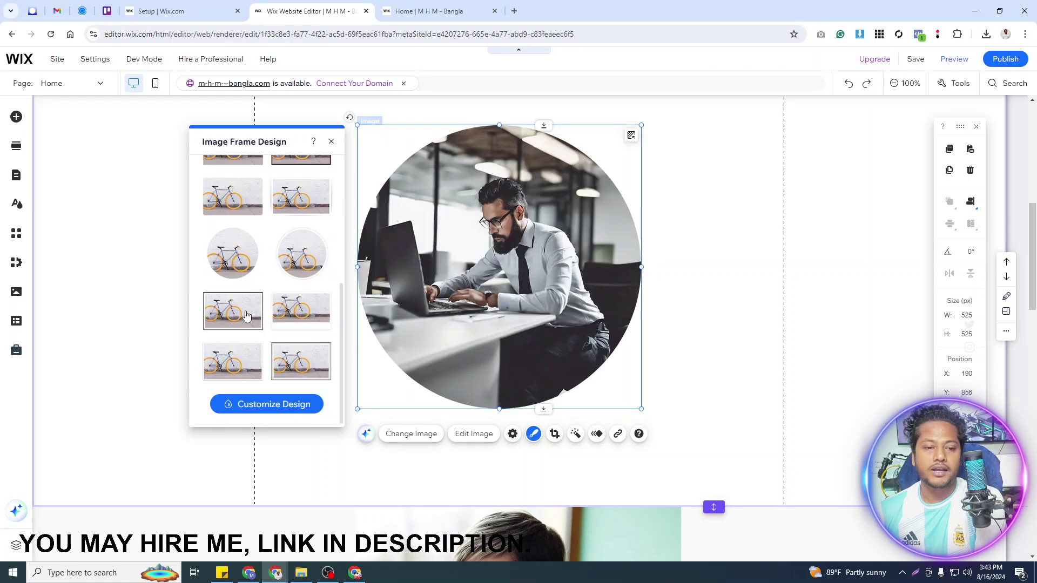
pyautogui.click(227, 358)
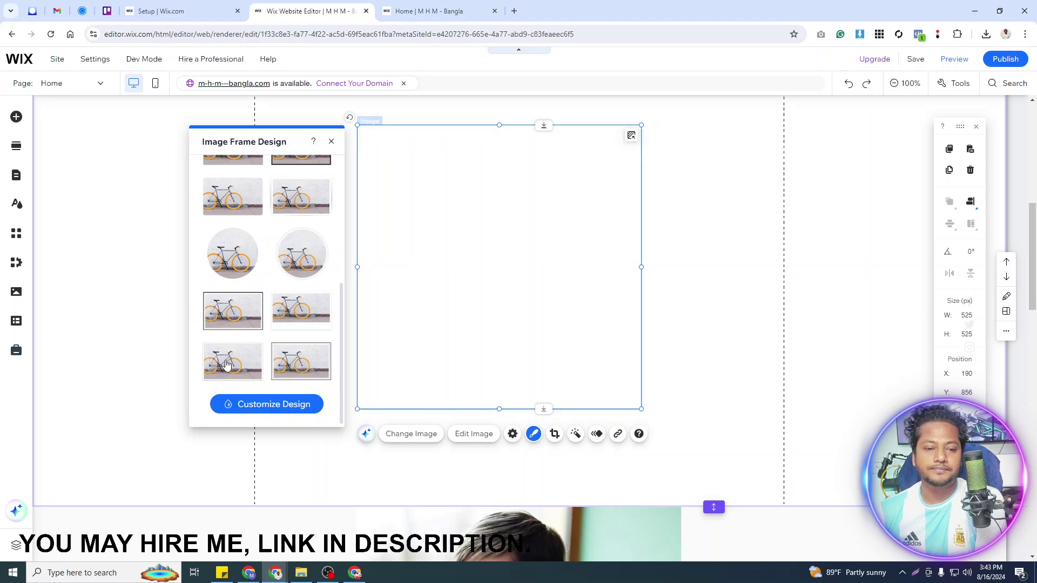
pyautogui.click(239, 260)
pyautogui.click(291, 254)
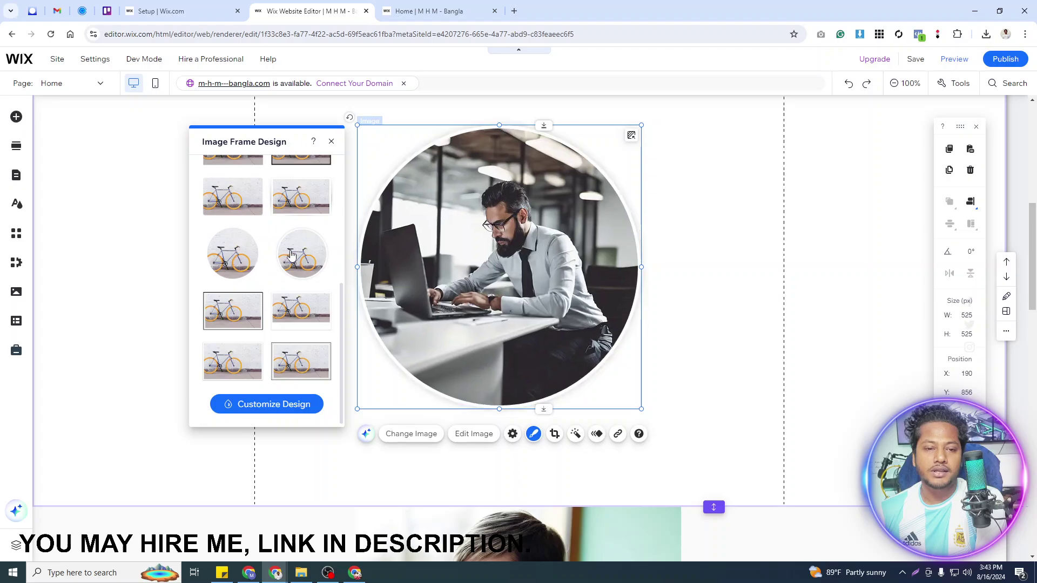
pyautogui.click(706, 279)
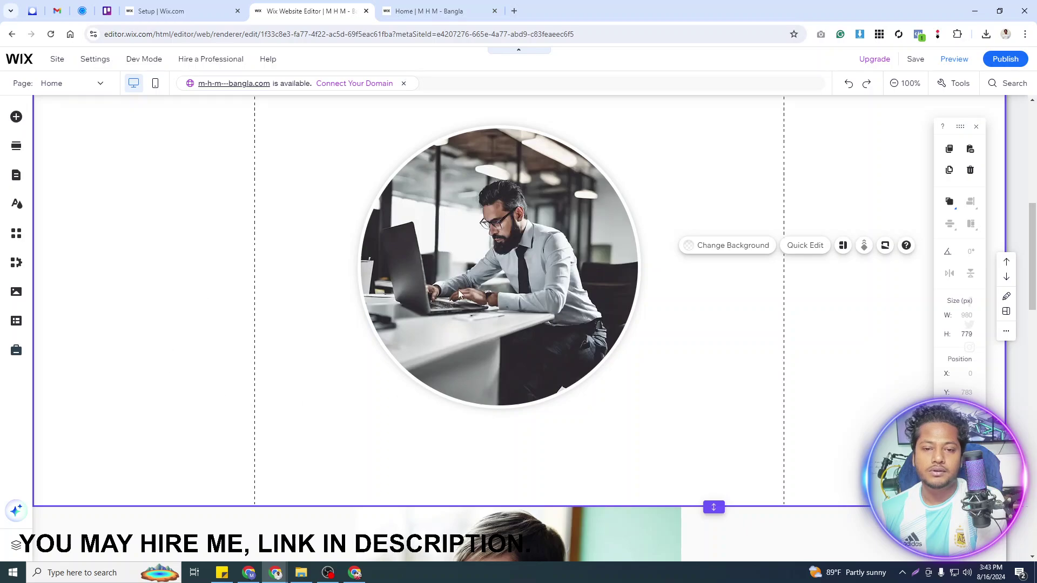
# Undo the frame design changes on the office image.
pyautogui.click(458, 267)
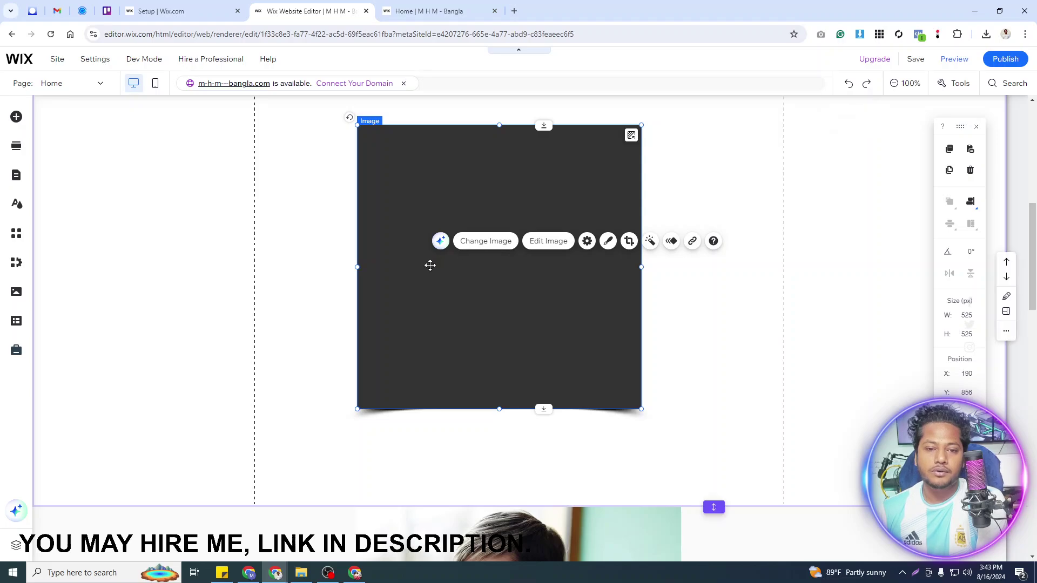
pyautogui.click(848, 83)
pyautogui.click(867, 84)
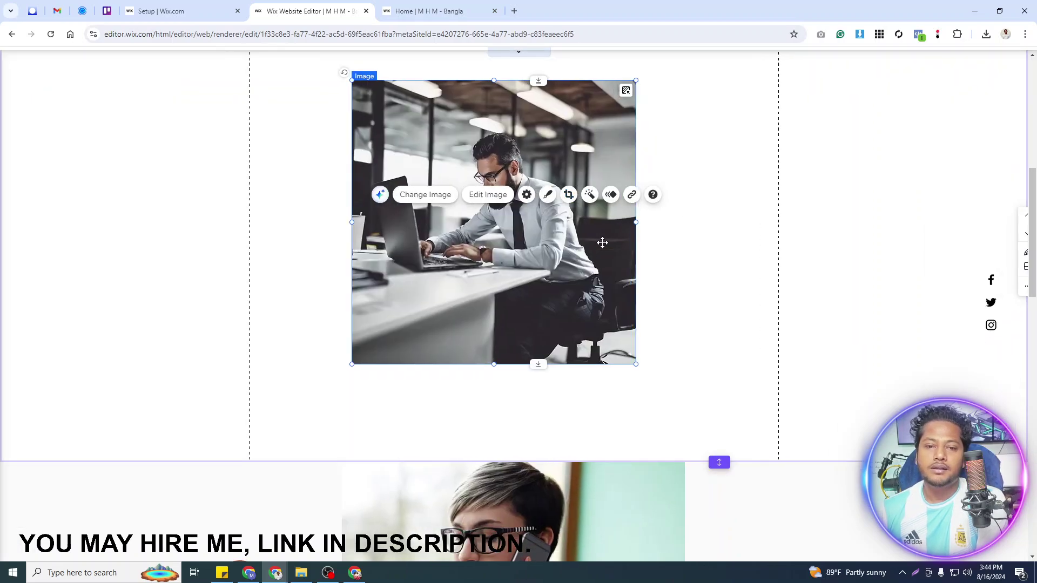
# Start cropping the office image, zooming in and repositioning it to frame the man at the laptop.
pyautogui.click(569, 195)
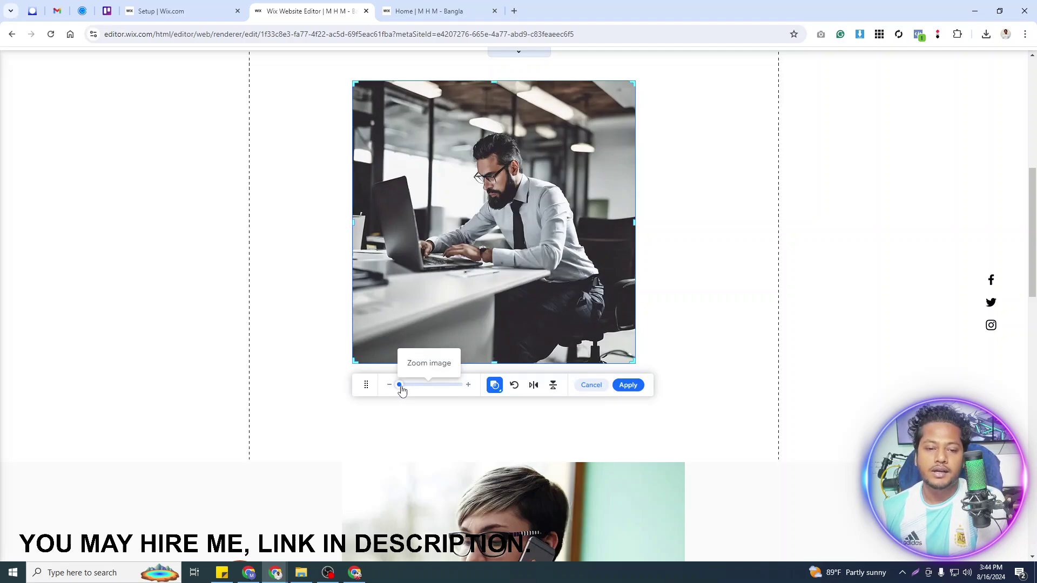
pyautogui.moveTo(400, 386); pyautogui.dragTo(416, 386)
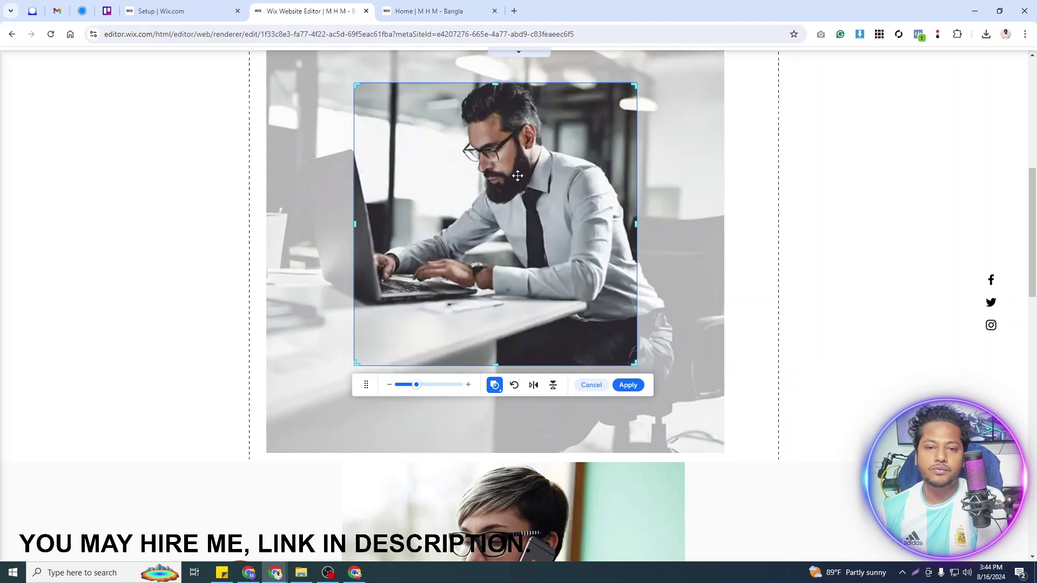
pyautogui.moveTo(516, 206)
pyautogui.mouseDown()
pyautogui.moveTo(513, 238)
pyautogui.moveTo(506, 207)
pyautogui.mouseUp()
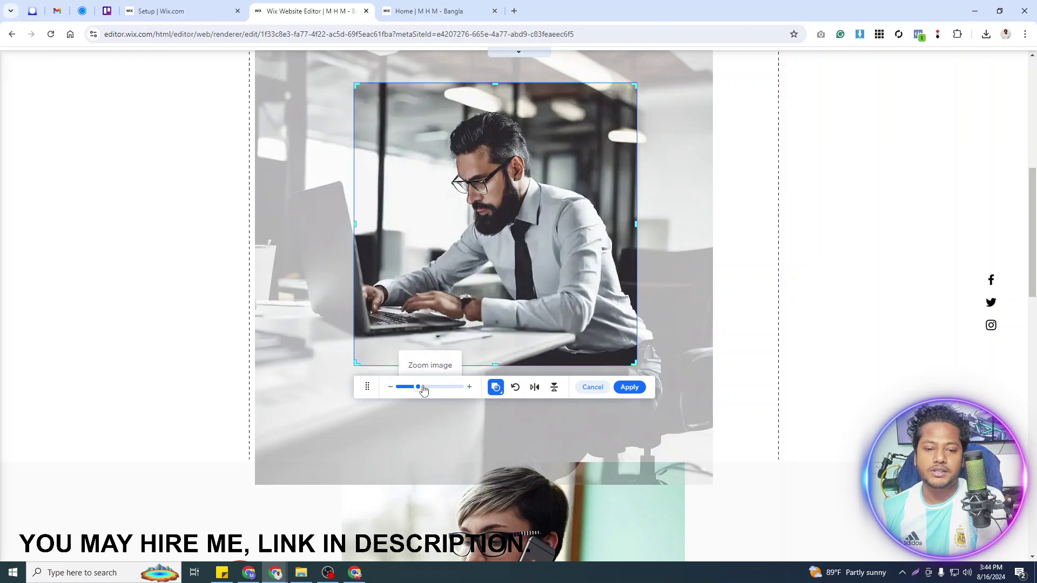
pyautogui.moveTo(417, 387); pyautogui.dragTo(428, 386)
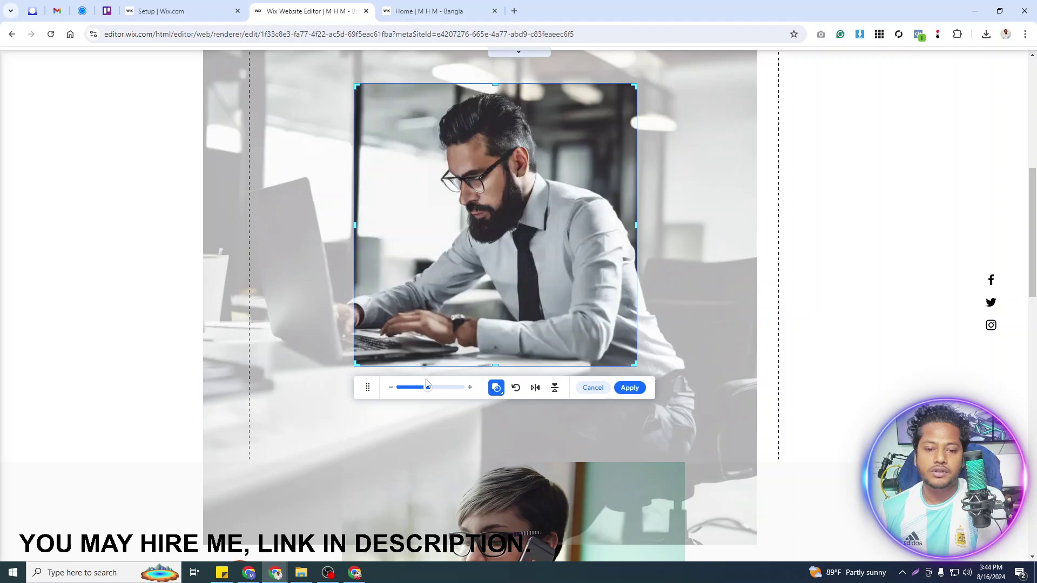
pyautogui.moveTo(427, 388); pyautogui.dragTo(420, 387)
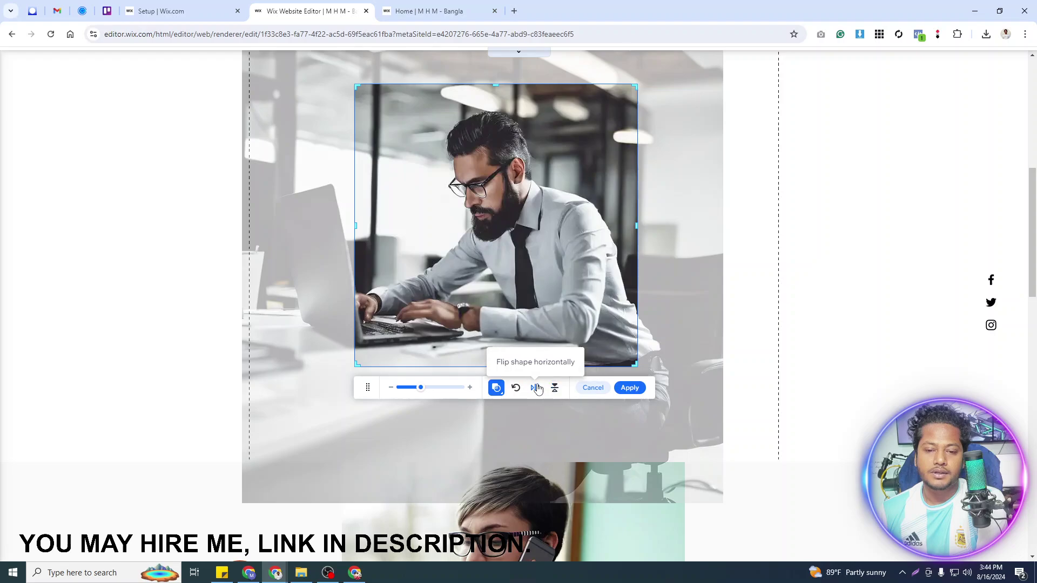
# Set the crop shape to the arch with a rounded top and apply the crop to the office image.
pyautogui.click(497, 388)
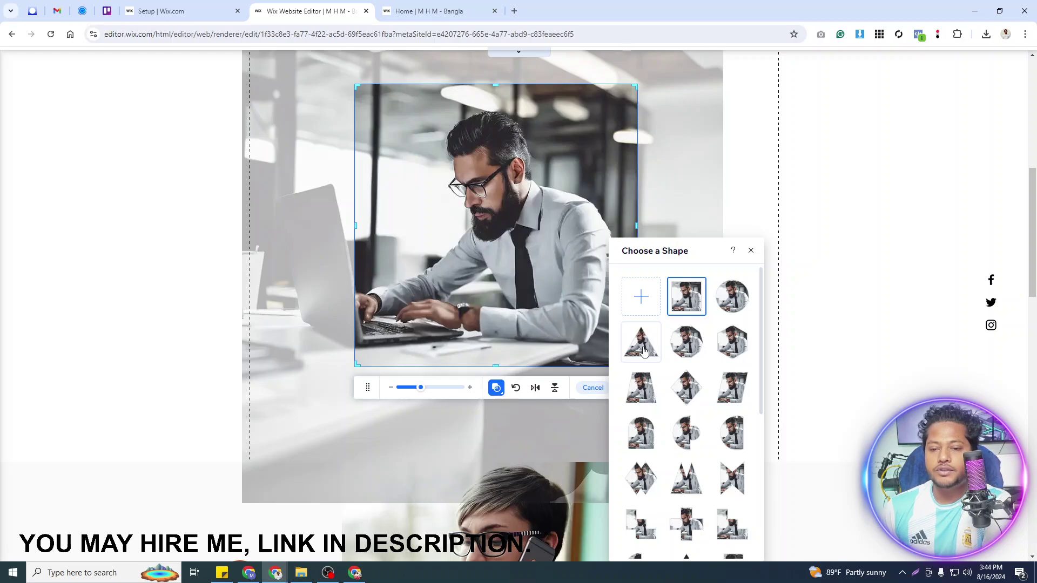
pyautogui.click(641, 444)
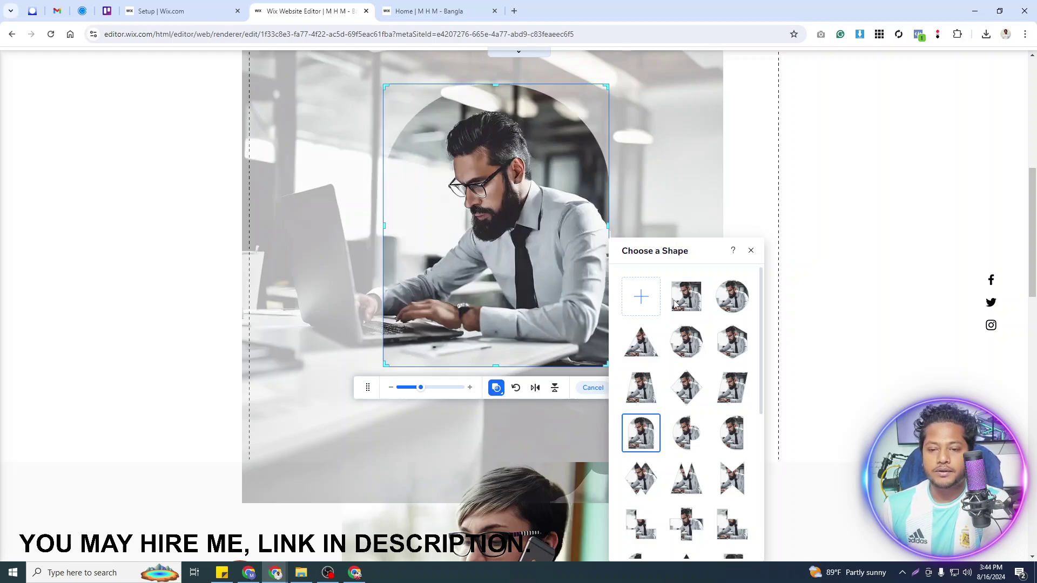
pyautogui.click(751, 250)
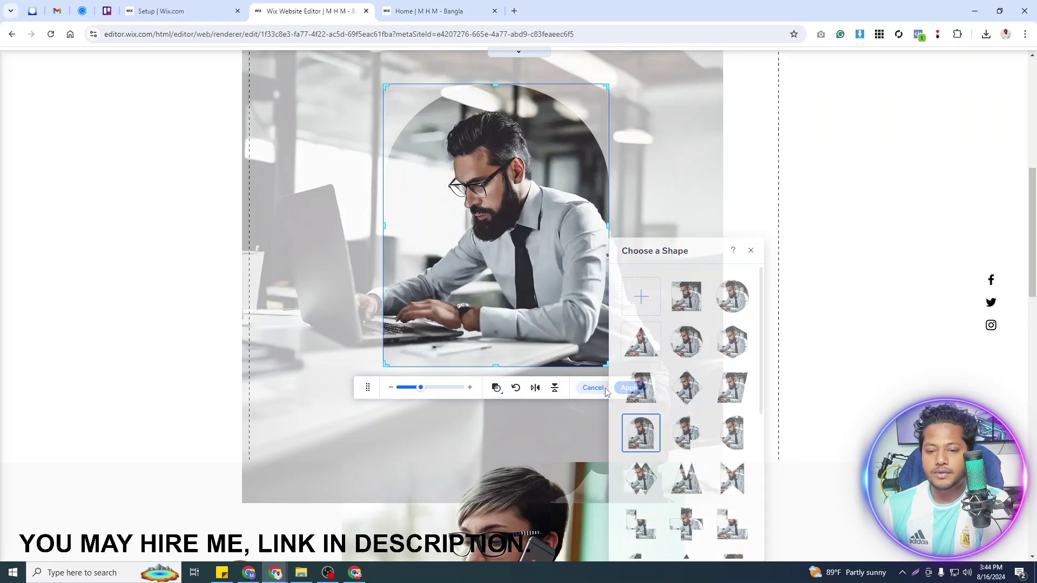
pyautogui.click(632, 389)
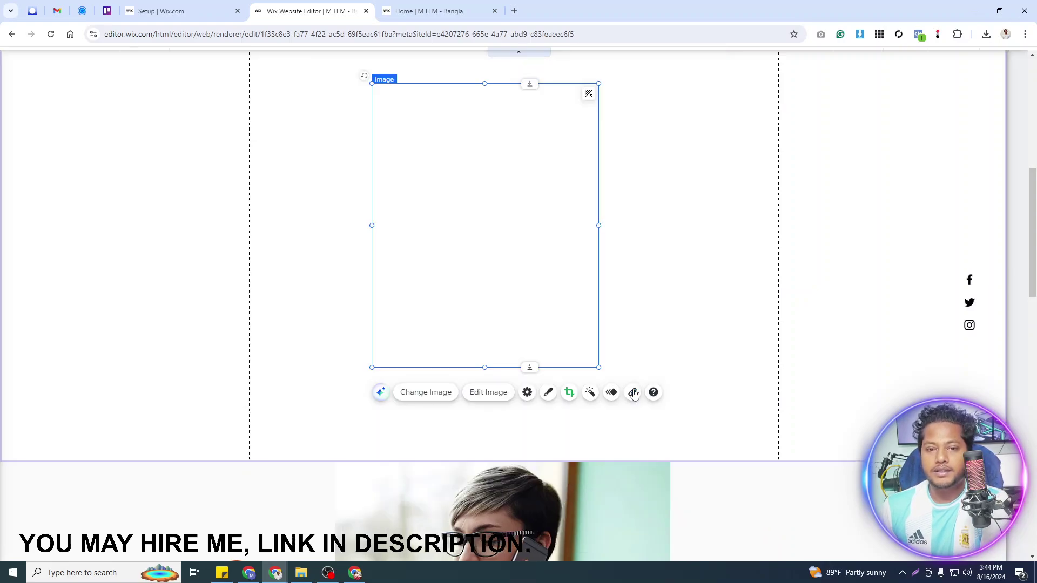
pyautogui.click(730, 269)
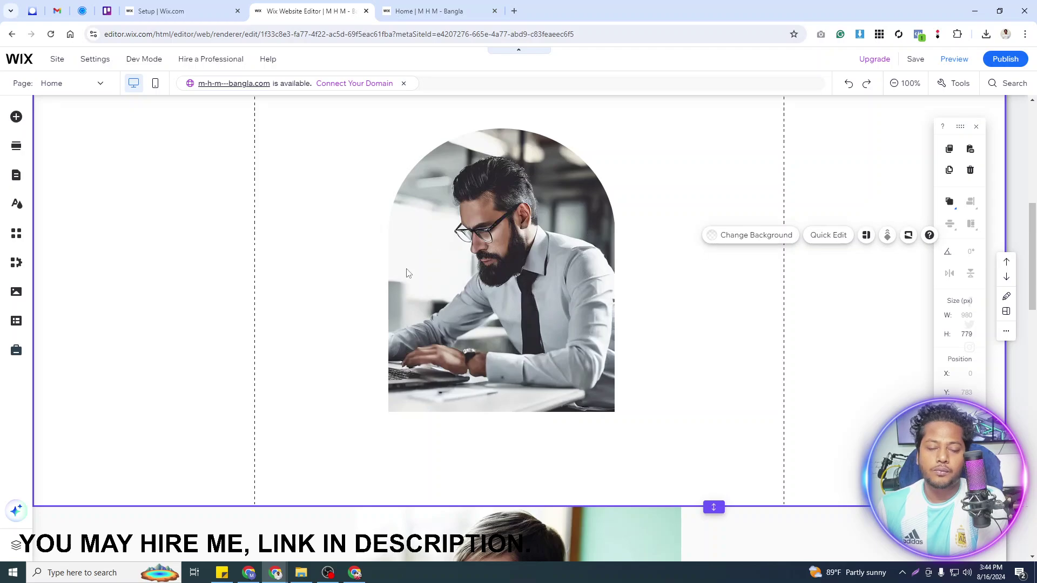
# Reopen the crop of the arch-shaped office image, zoom it out fully to show more of the desk, and apply it.
pyautogui.click(492, 268)
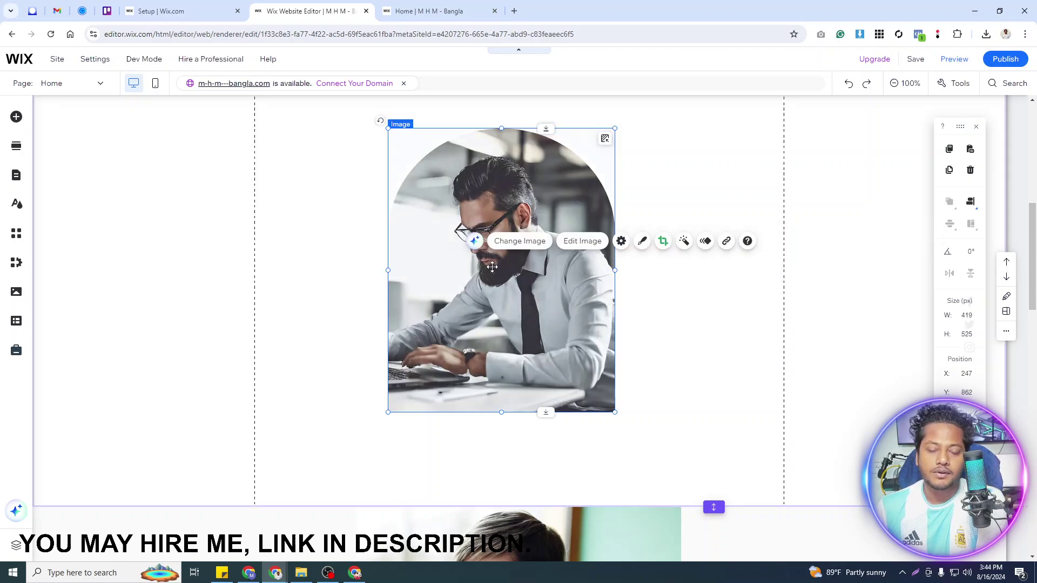
pyautogui.hotkey('ctrl', 'shift', 'f')
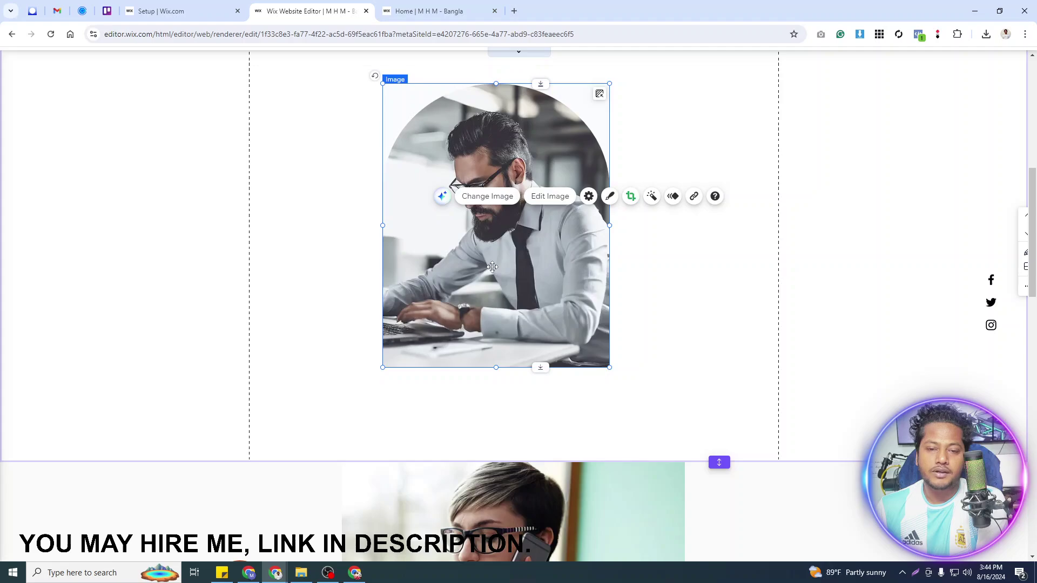
pyautogui.doubleClick(492, 267)
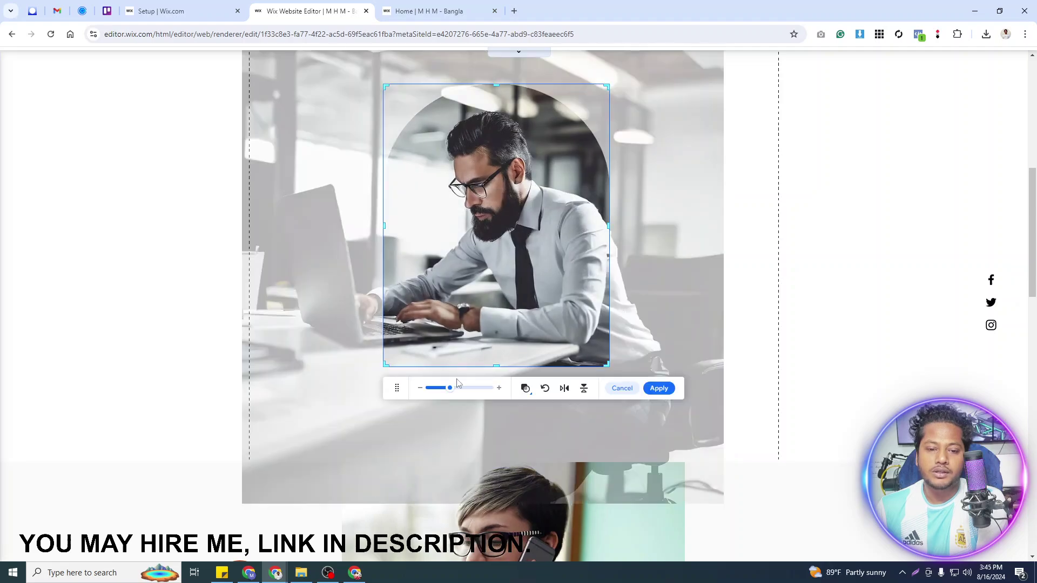
pyautogui.moveTo(450, 389); pyautogui.dragTo(405, 386)
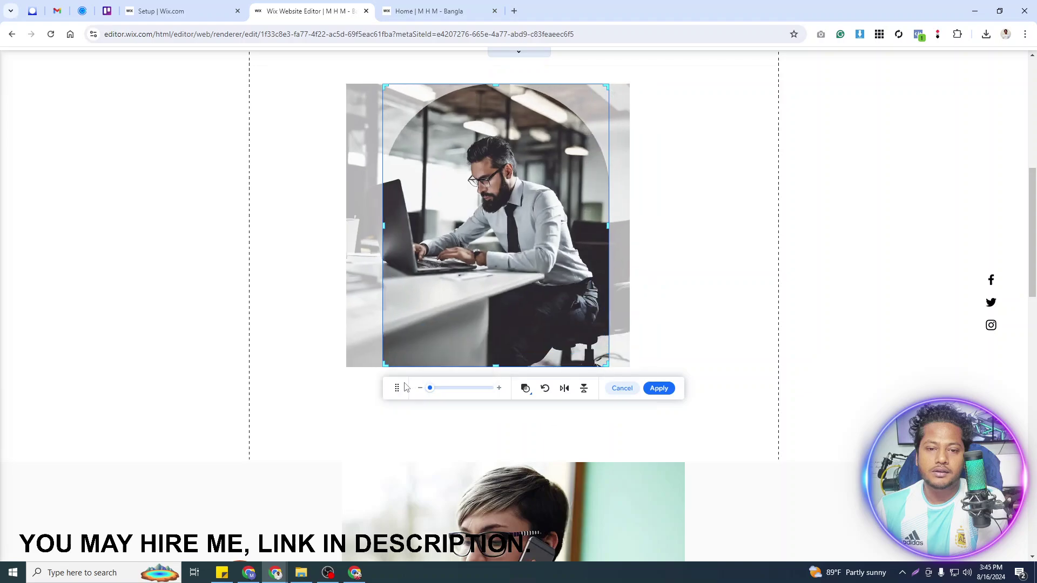
pyautogui.click(722, 291)
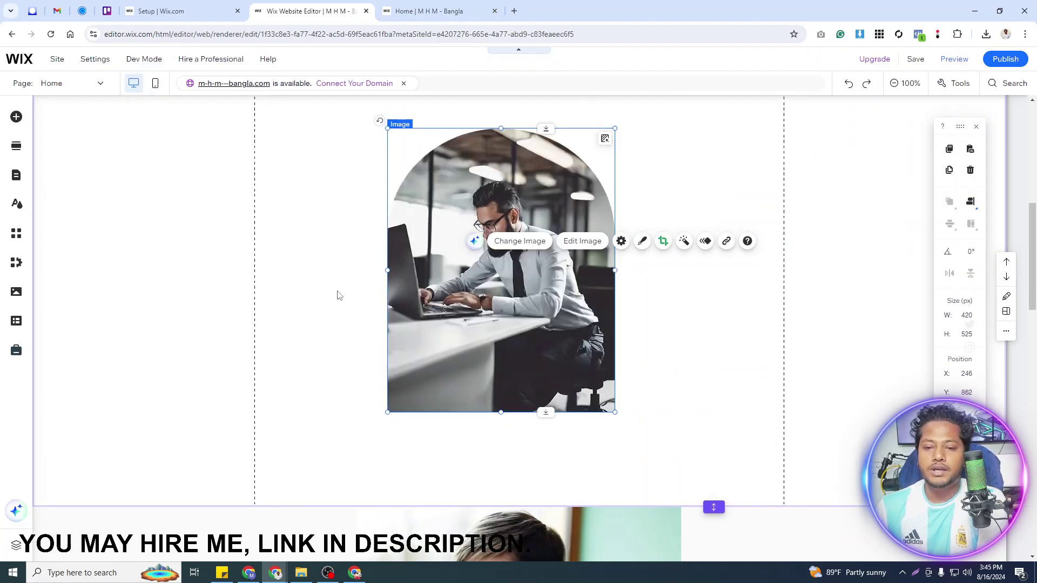
# Browse the filters for the office image, try the Ink filter, and set the filter back to None.
pyautogui.click(684, 242)
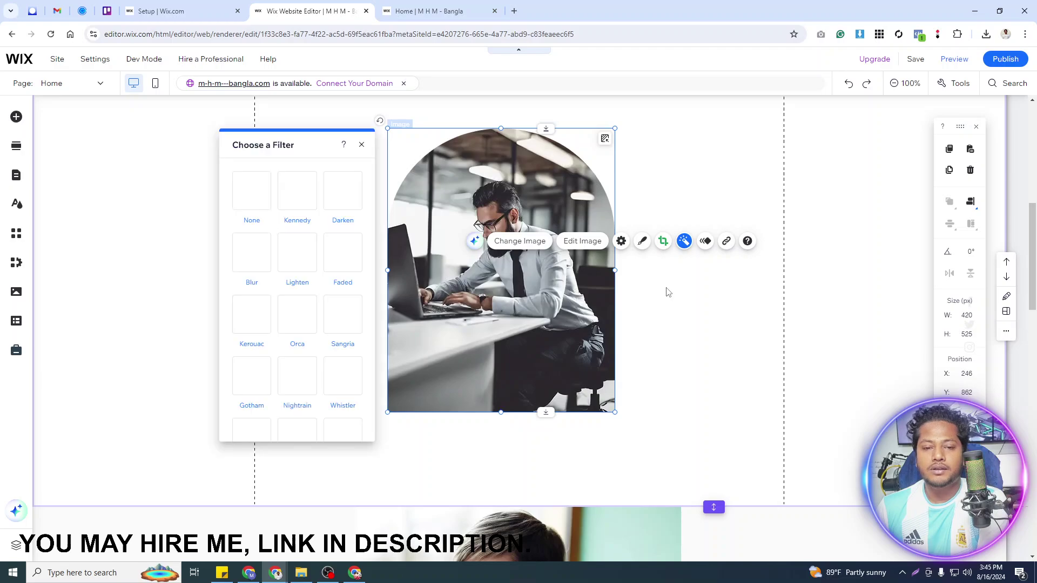
pyautogui.scroll(-2, 308, 303)
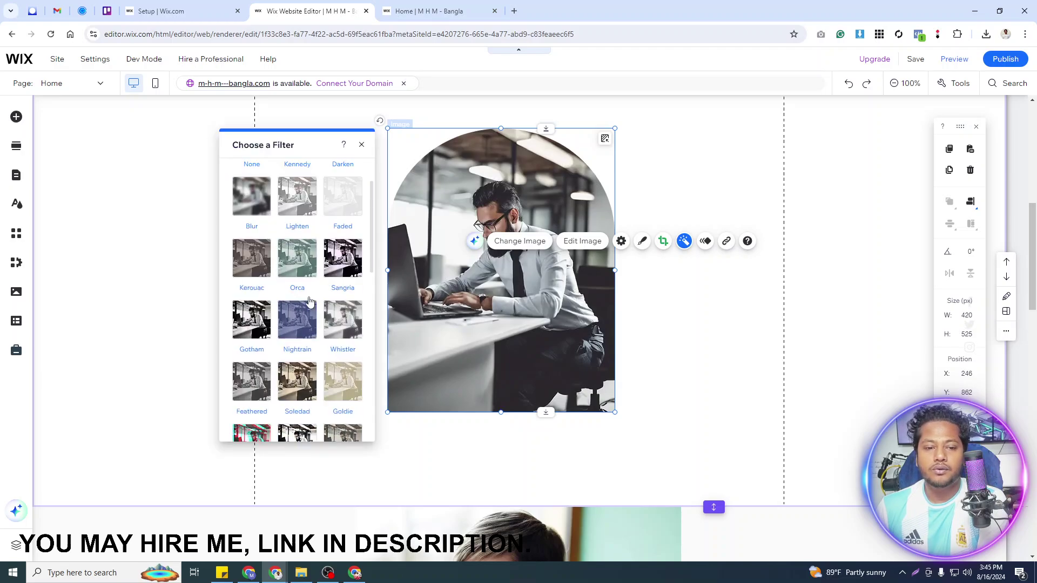
pyautogui.scroll(-4, 308, 302)
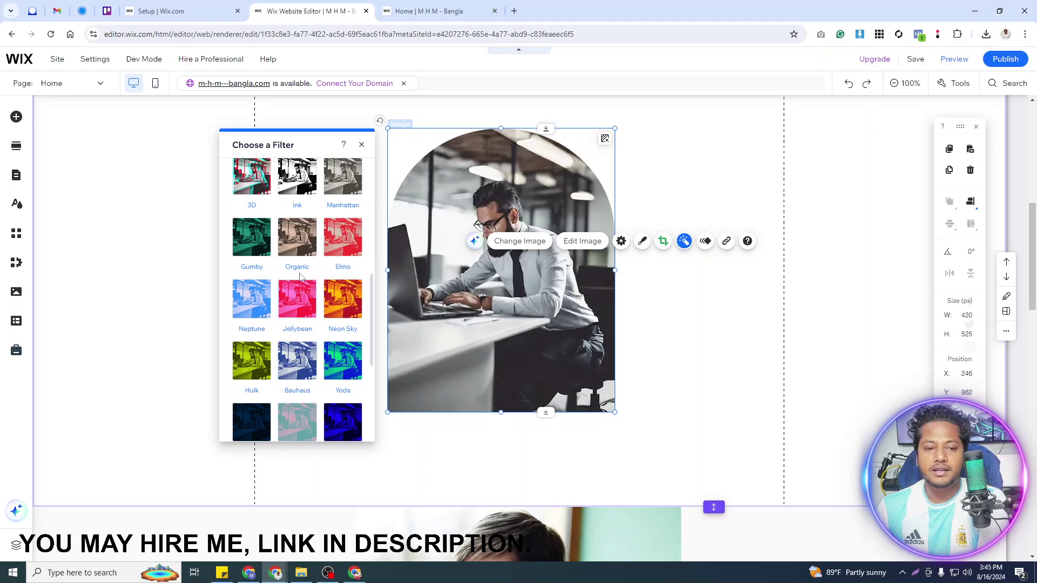
pyautogui.scroll(1, 311, 248)
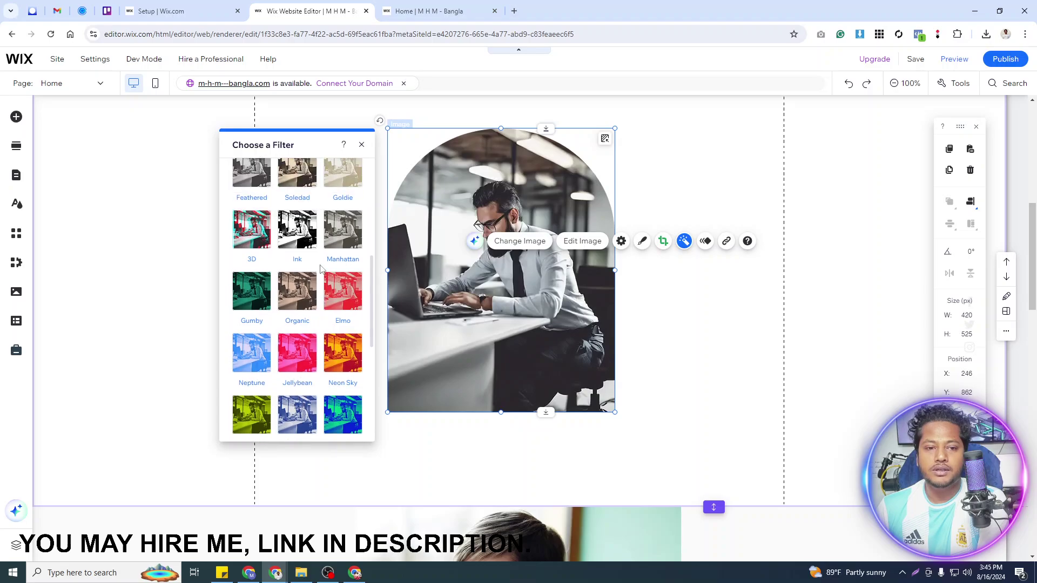
pyautogui.click(306, 235)
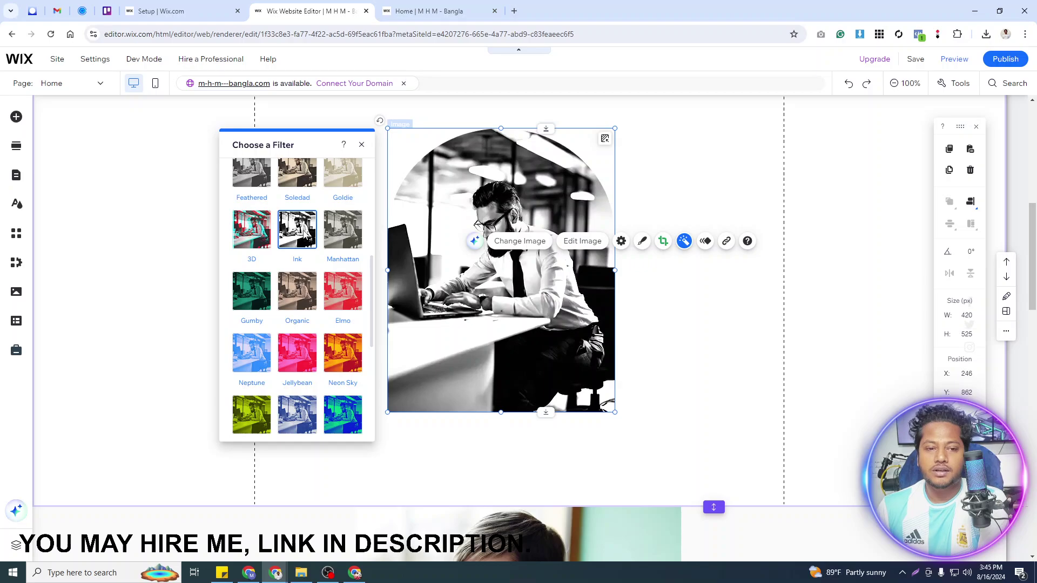
pyautogui.scroll(5, 306, 236)
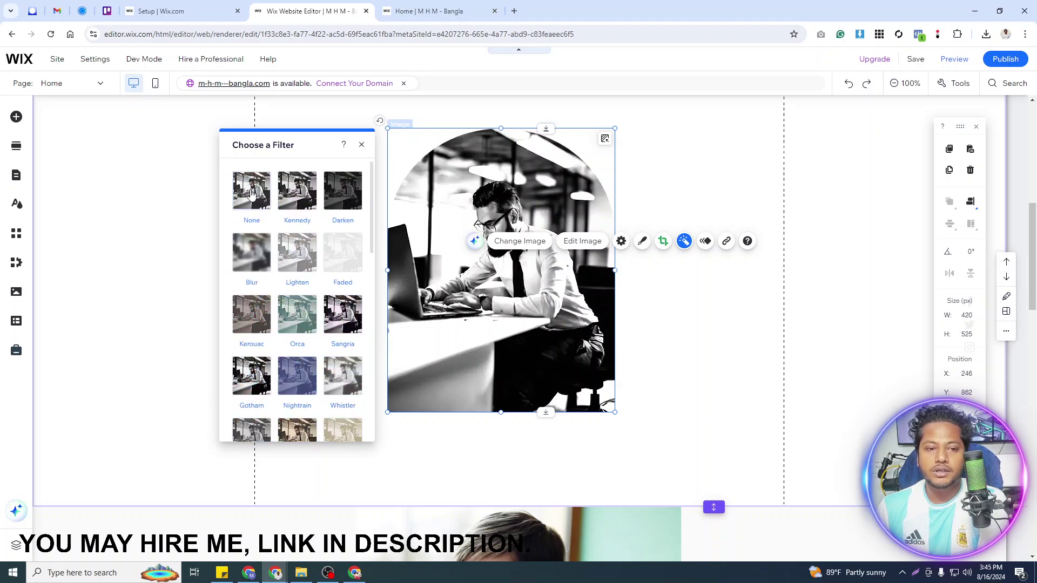
pyautogui.click(251, 194)
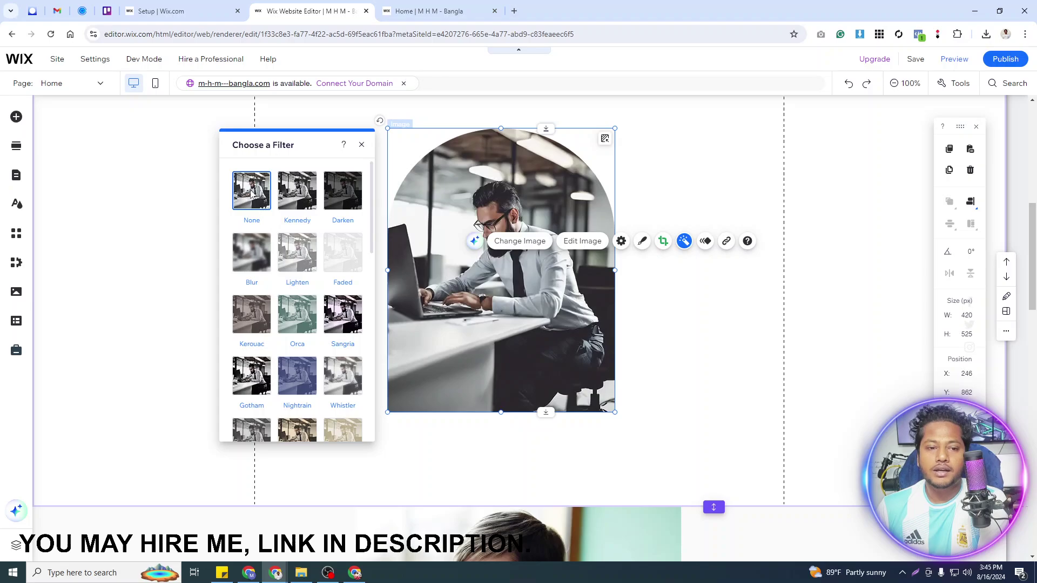
# Apply the Breathe loop animation to the office image and look over the available scroll animations.
pyautogui.click(706, 242)
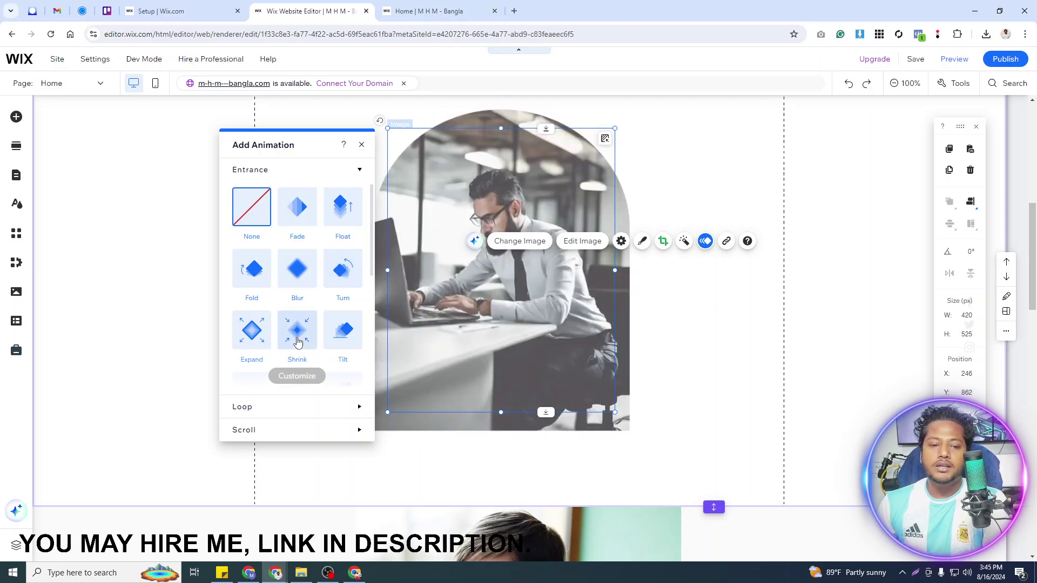
pyautogui.click(319, 409)
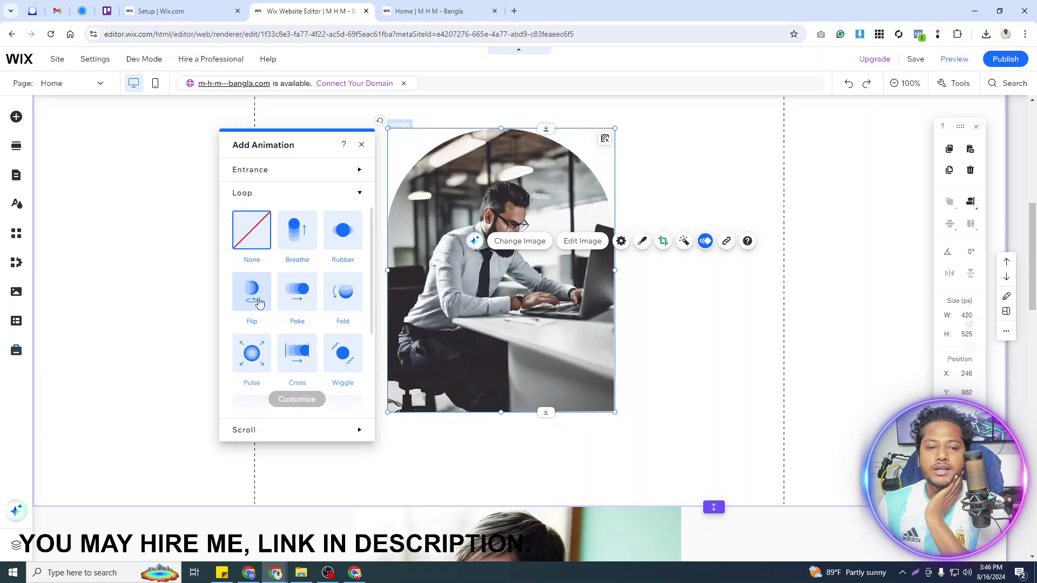
pyautogui.click(301, 240)
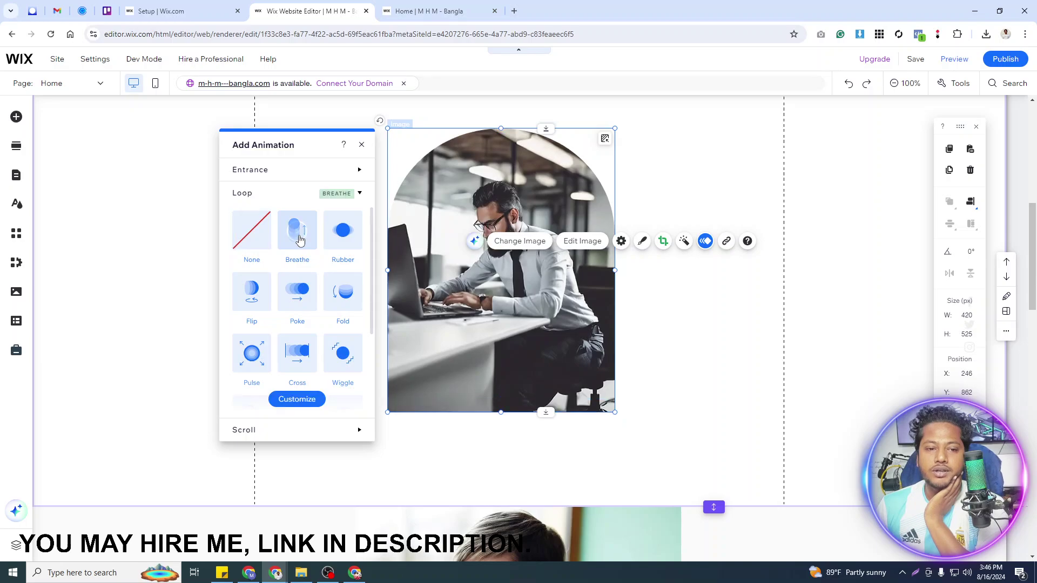
pyautogui.scroll(-2, 308, 324)
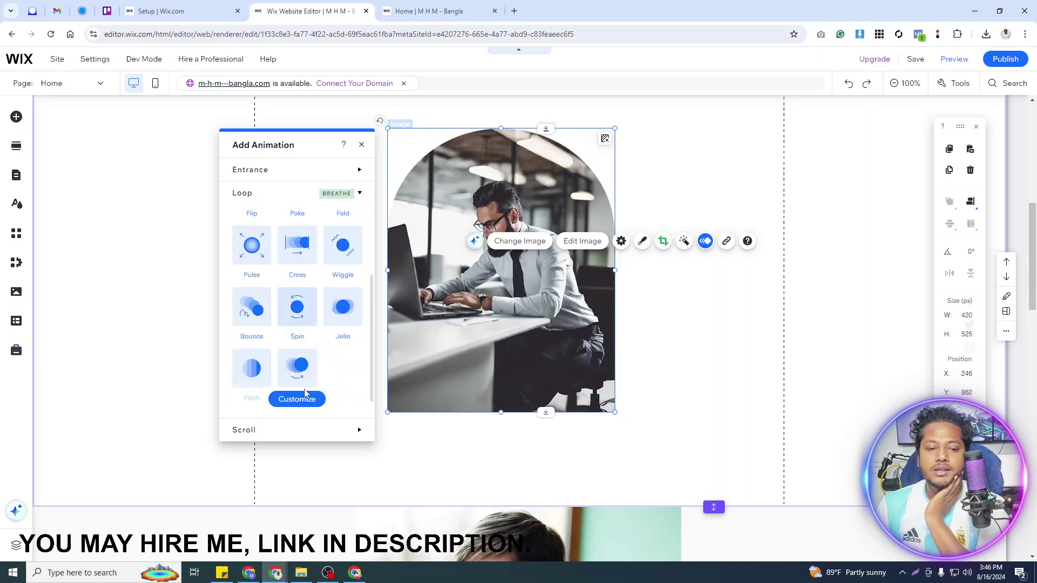
pyautogui.click(326, 433)
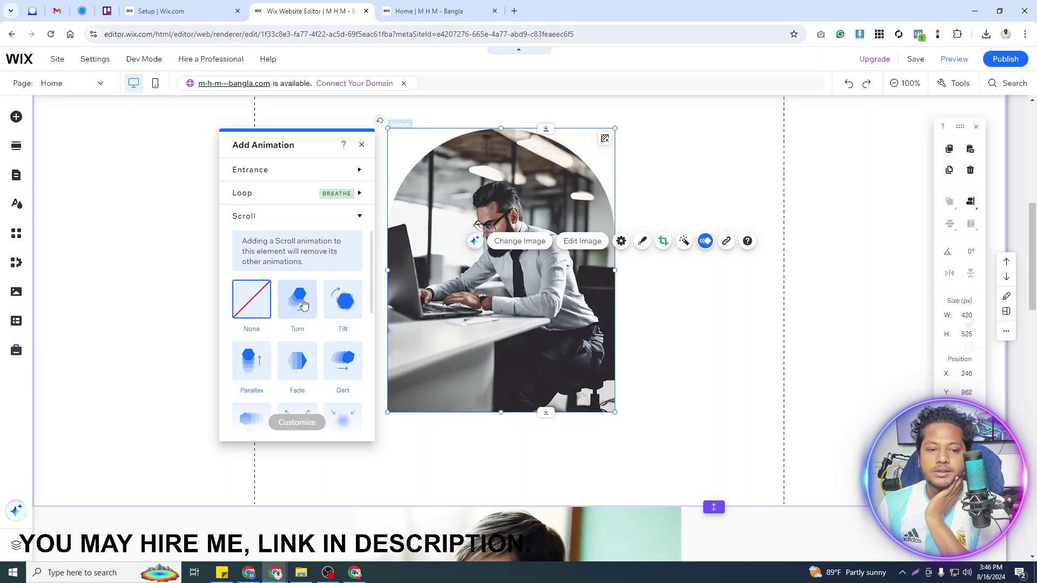
pyautogui.click(276, 200)
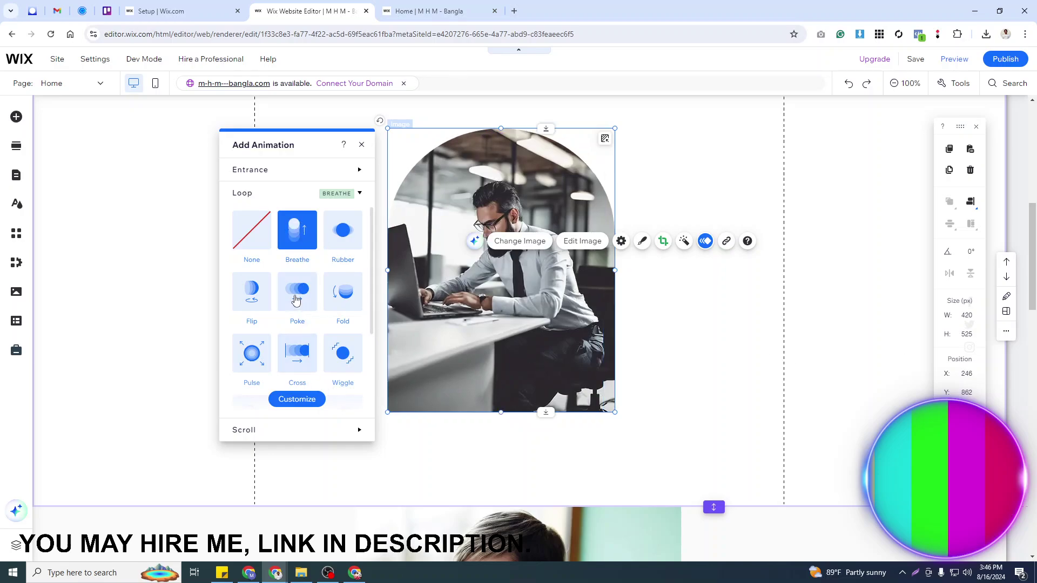
# Try the Horizontal, From center and Vertical directions for the Breathe animation, and reset the loop animation to None.
pyautogui.click(294, 399)
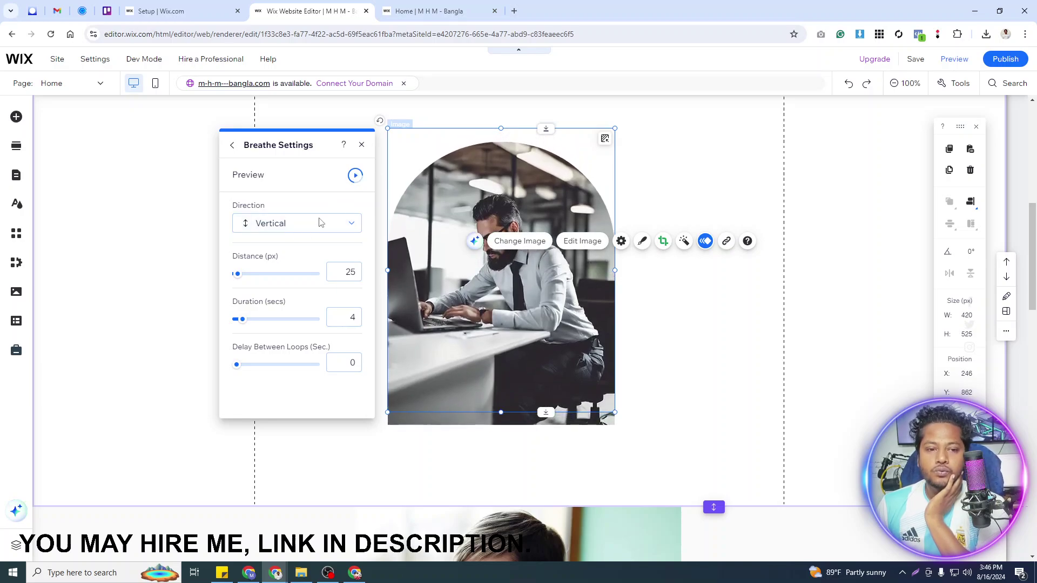
pyautogui.click(299, 228)
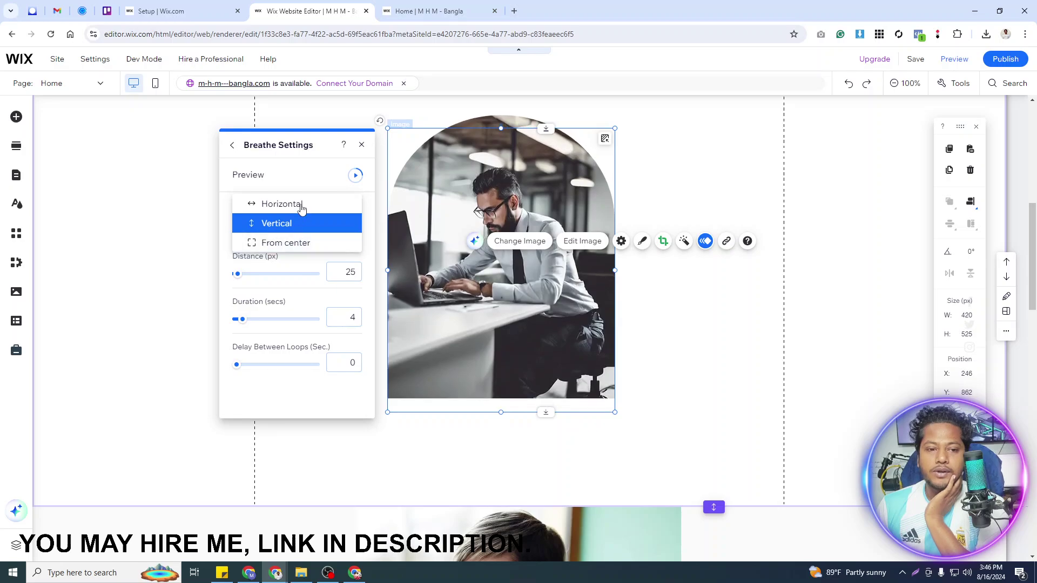
pyautogui.click(300, 204)
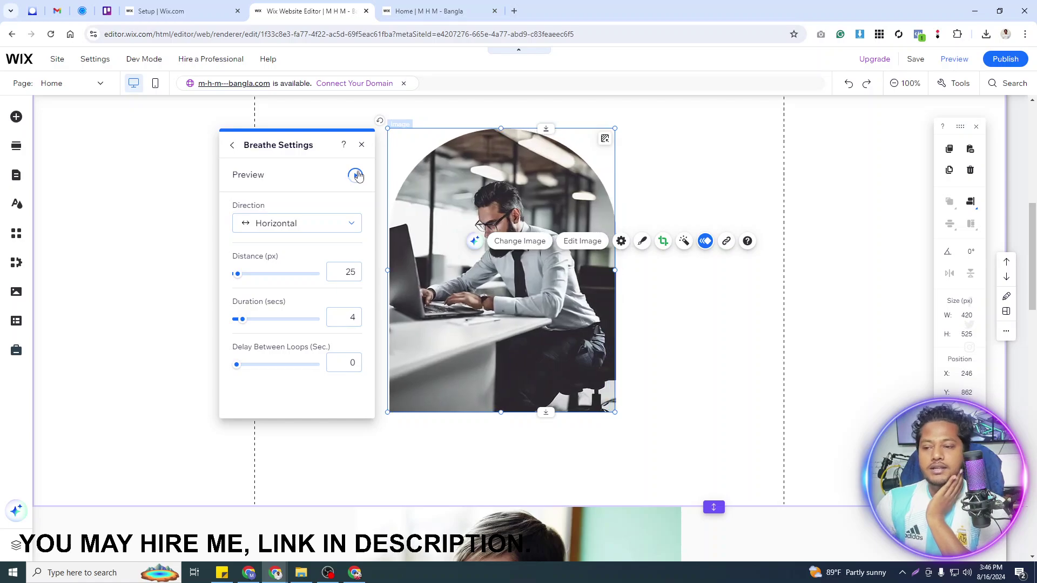
pyautogui.click(303, 220)
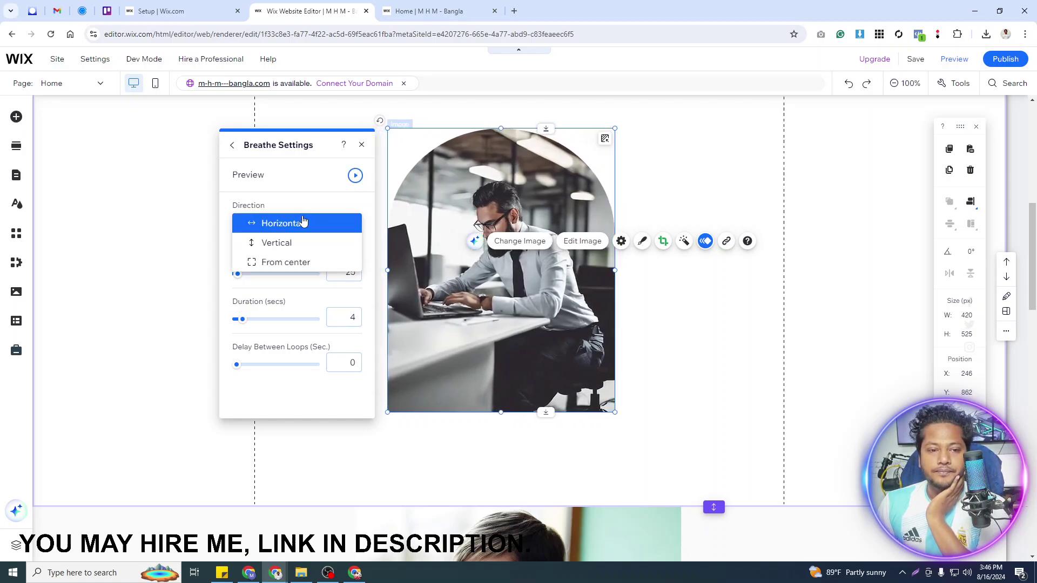
pyautogui.click(302, 261)
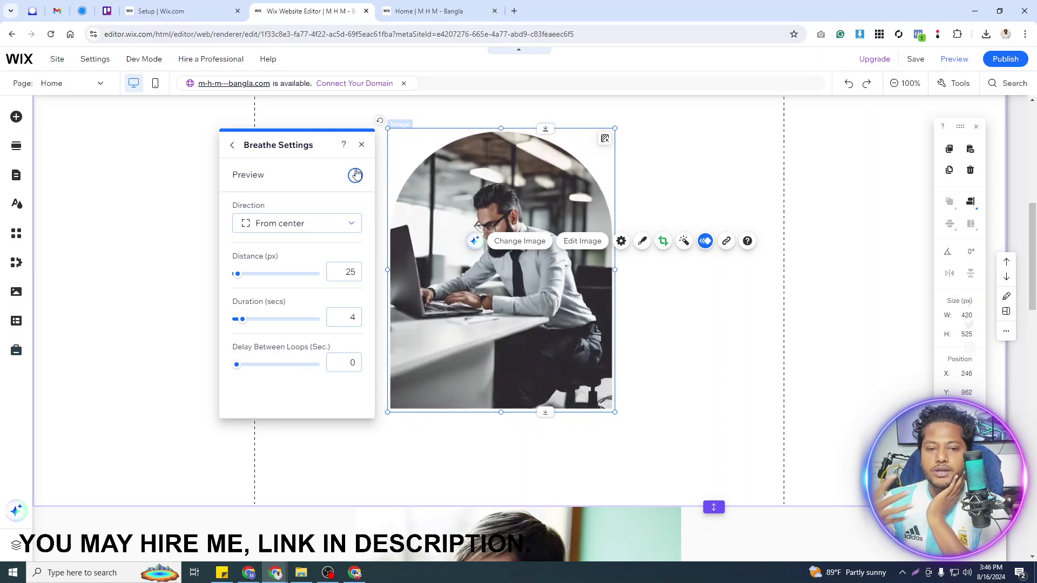
pyautogui.click(311, 227)
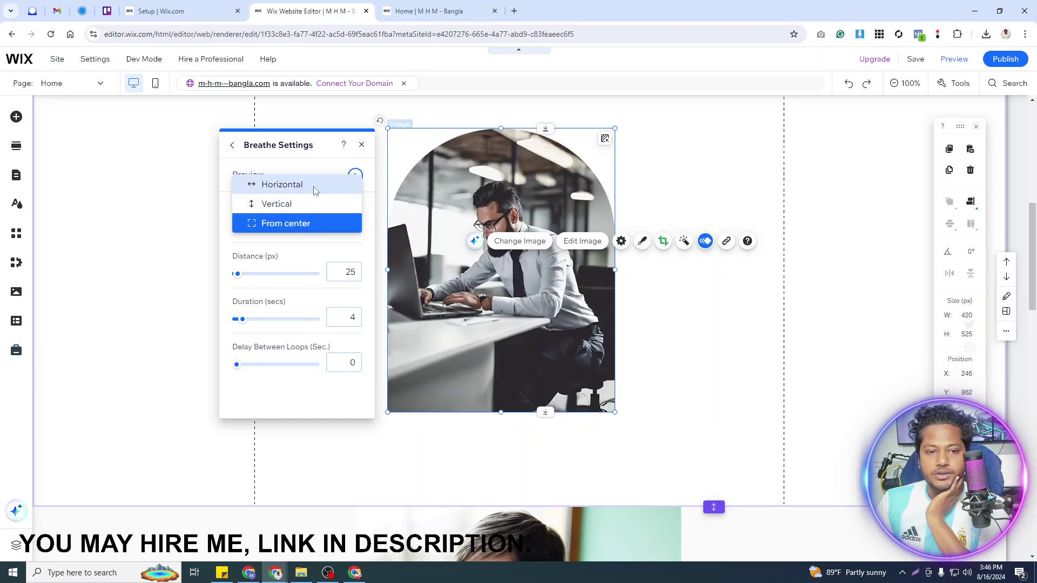
pyautogui.click(315, 186)
pyautogui.click(297, 223)
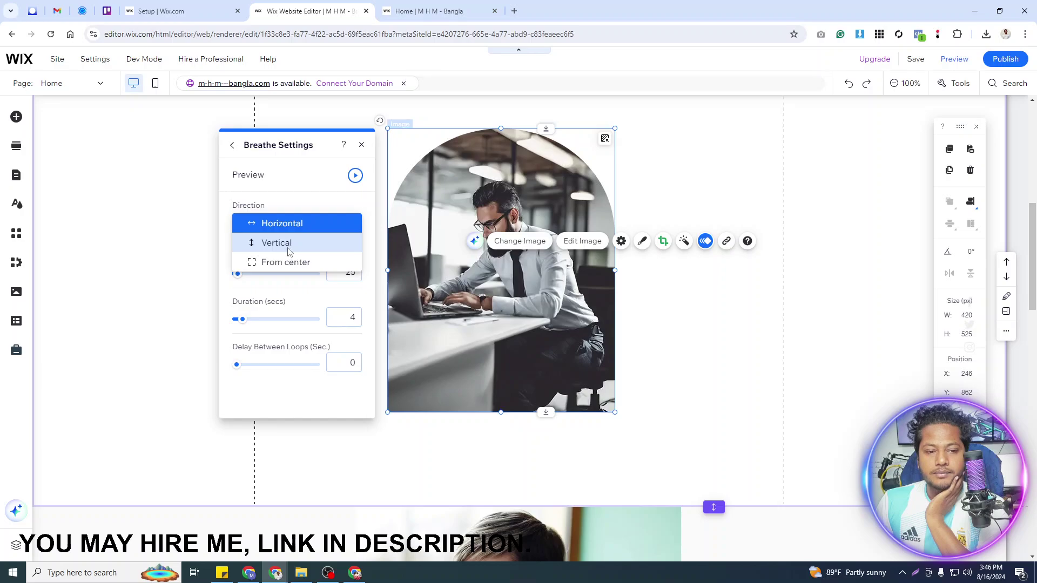
pyautogui.click(289, 252)
pyautogui.click(232, 145)
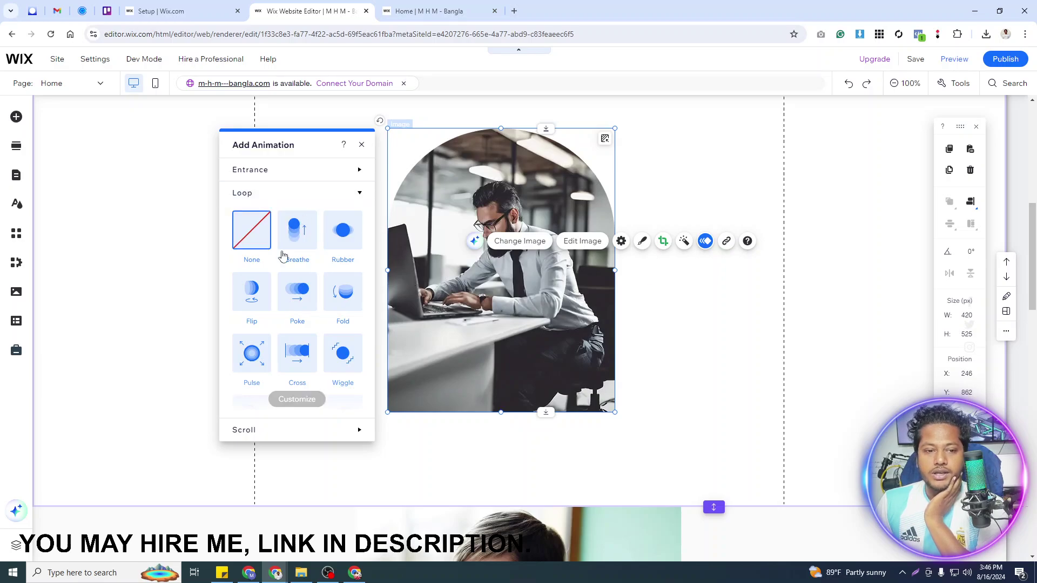
# Apply the Turn scroll animation to the office image and check its settings with the preview on scroll off and on.
pyautogui.click(283, 433)
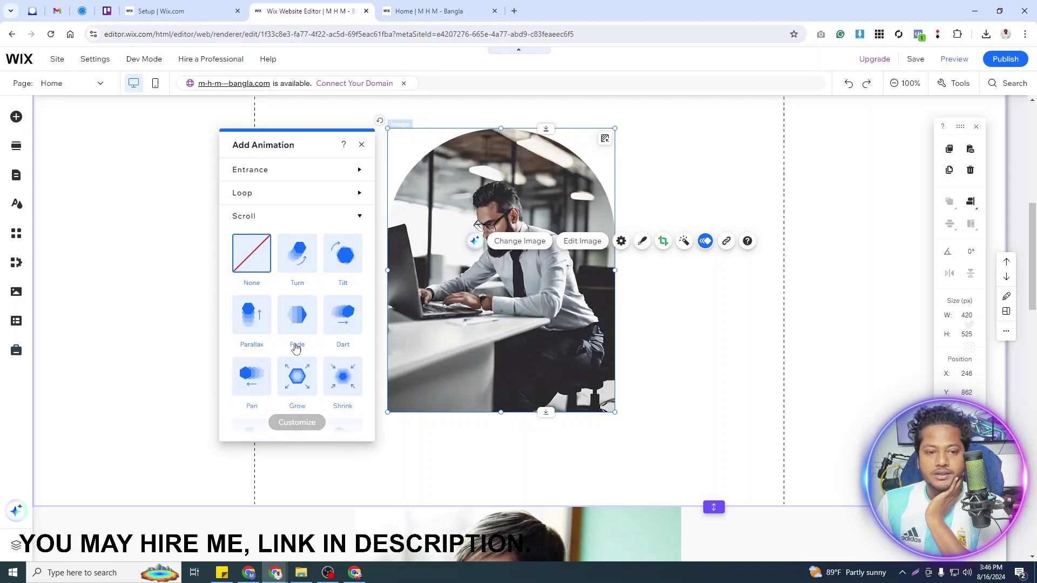
pyautogui.click(301, 262)
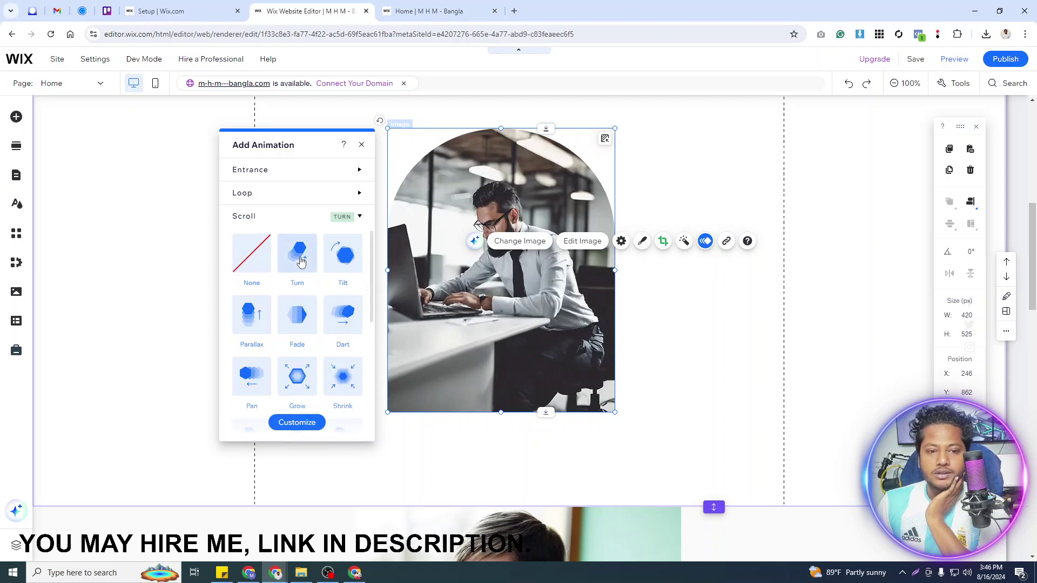
pyautogui.click(298, 423)
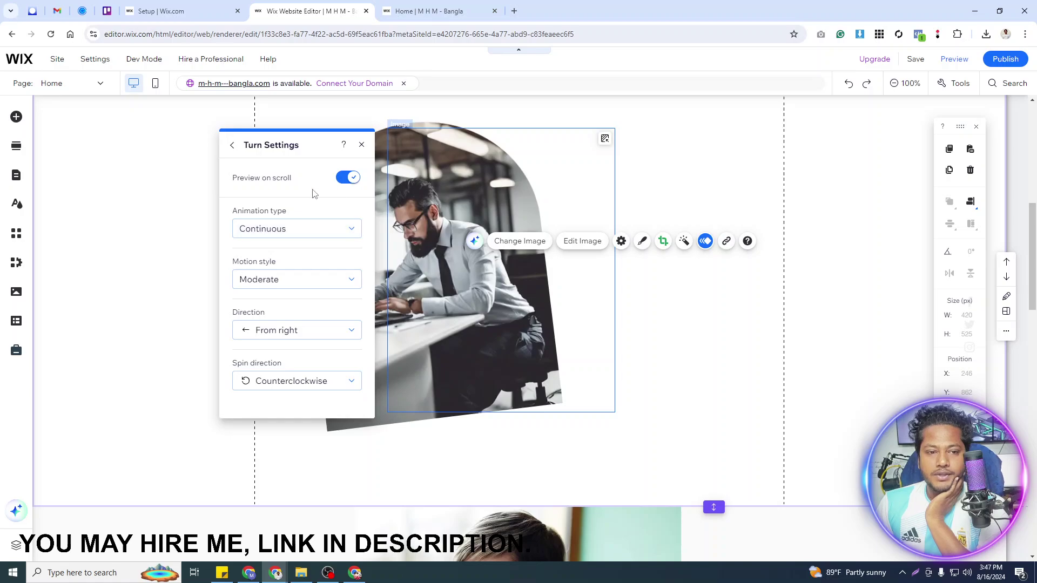
pyautogui.click(344, 179)
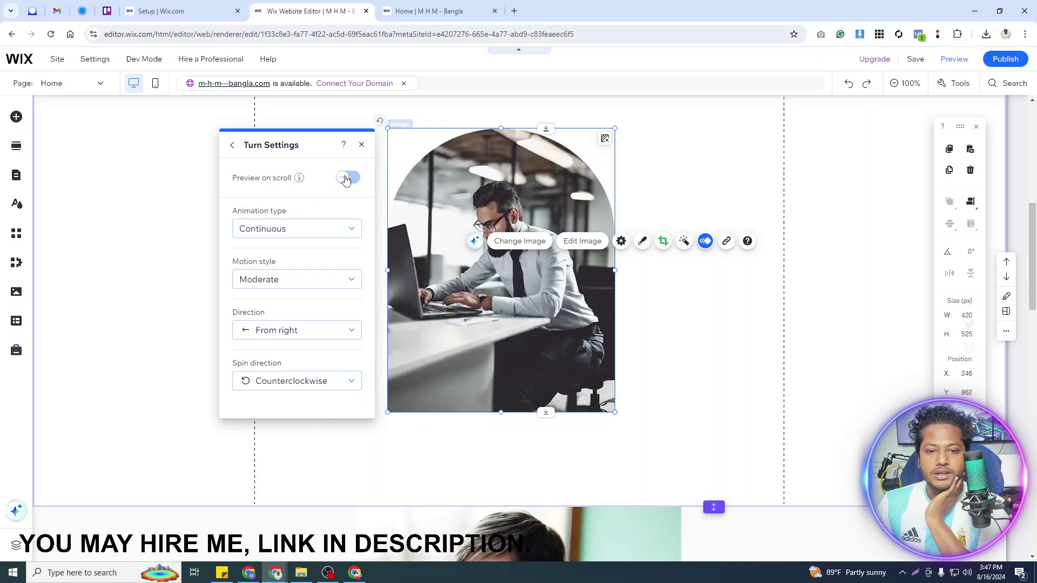
pyautogui.click(346, 178)
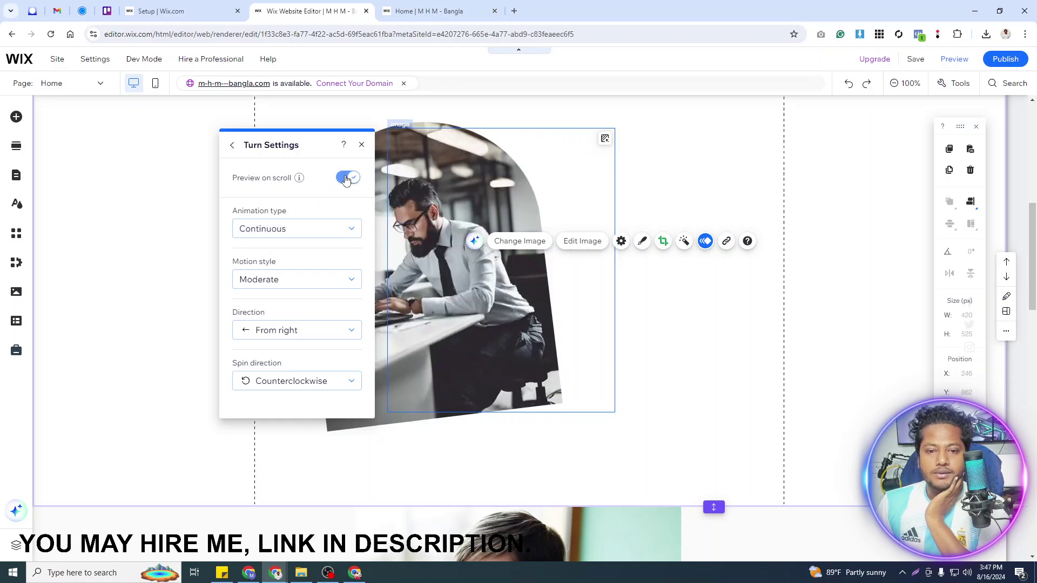
pyautogui.click(362, 146)
# Publish the site and open the live version, keeping only one browser tab of it.
pyautogui.click(1007, 63)
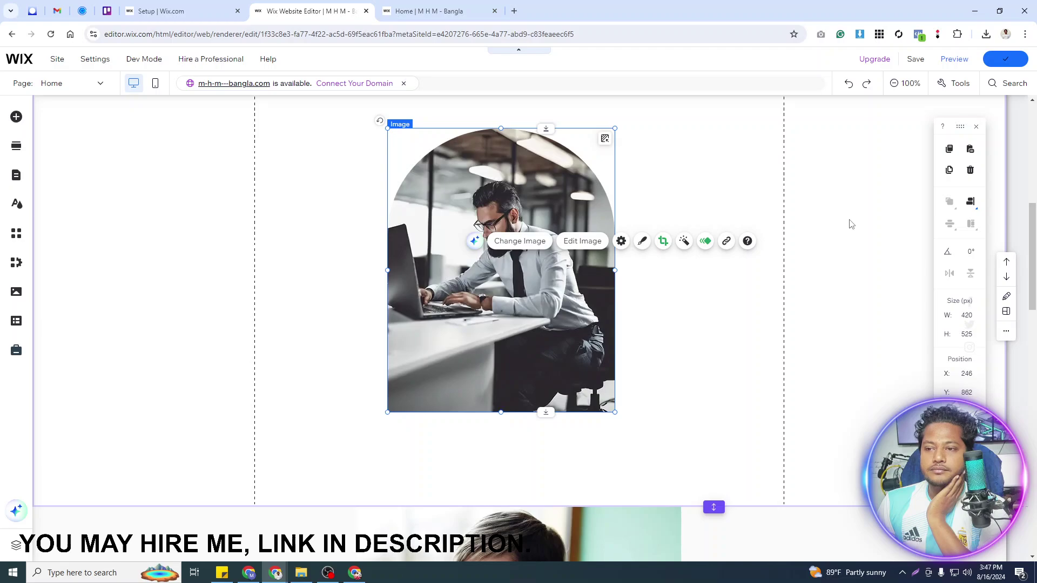
pyautogui.moveTo(1004, 59)
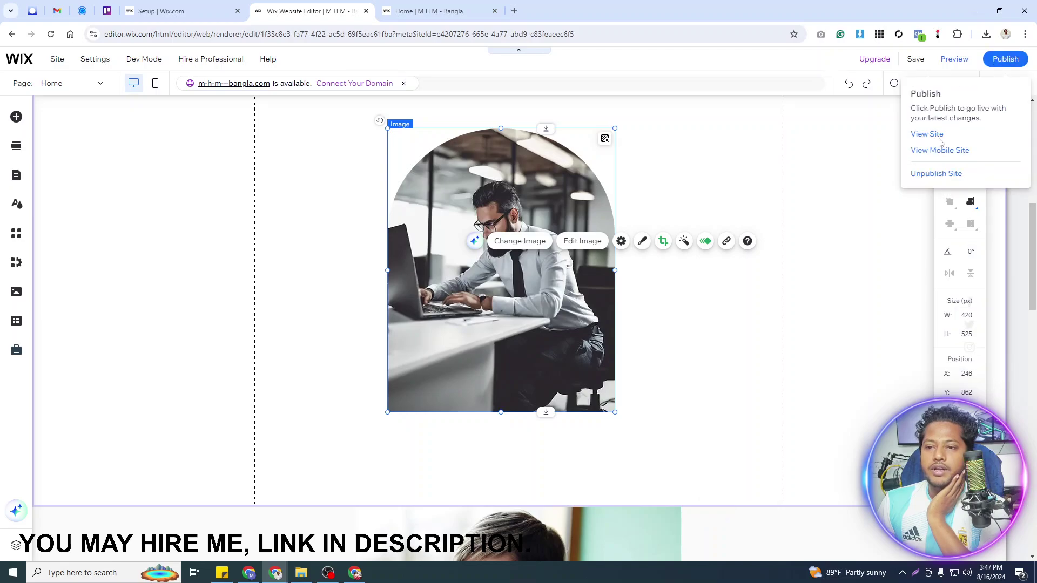
pyautogui.click(926, 135)
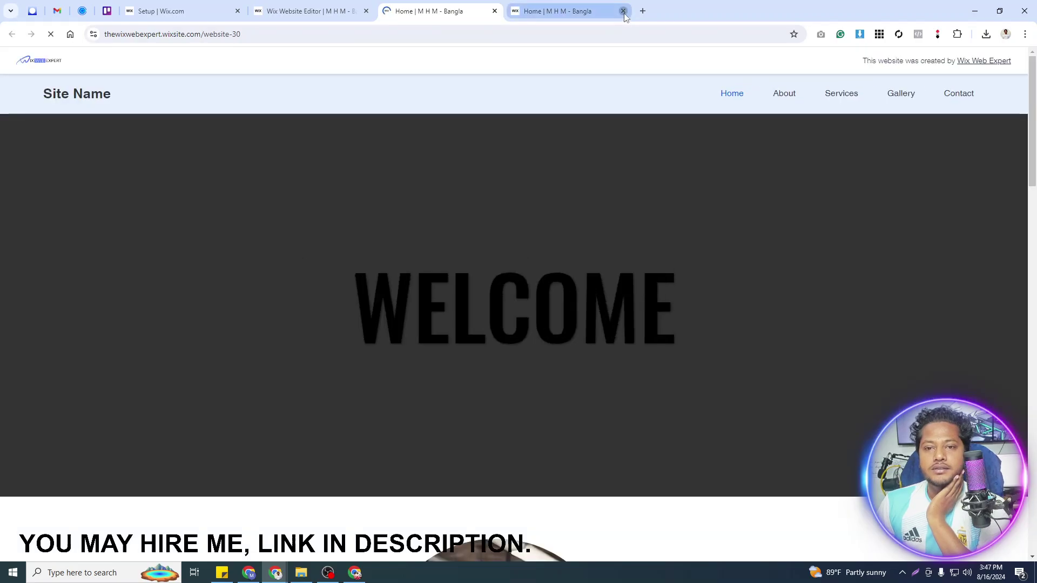
pyautogui.click(623, 11)
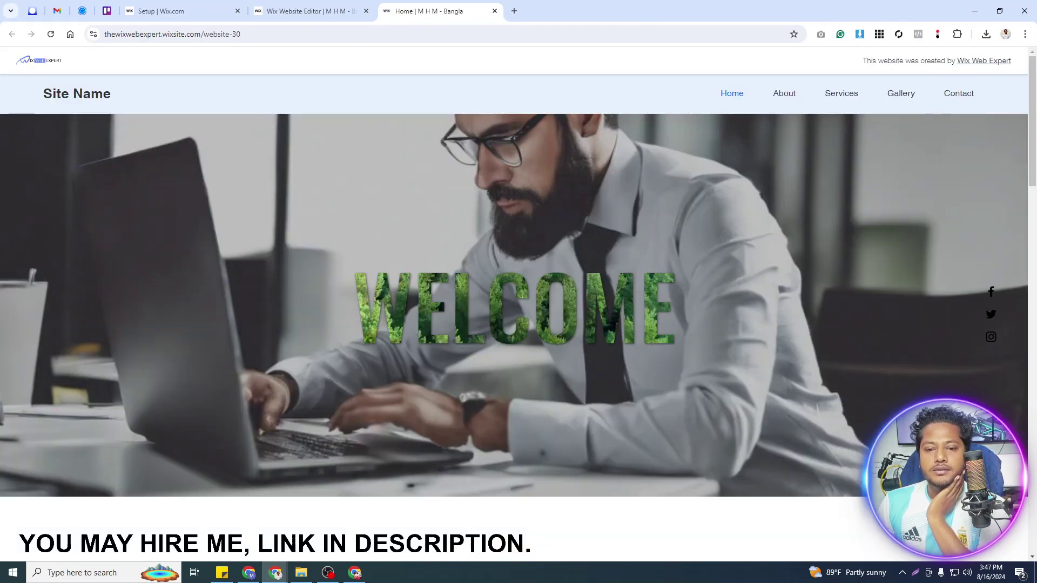
# Examine how the office image turns and slides in on the live home page while scrolling past it.
pyautogui.scroll(-5, 455, 245)
pyautogui.scroll(-3, 455, 244)
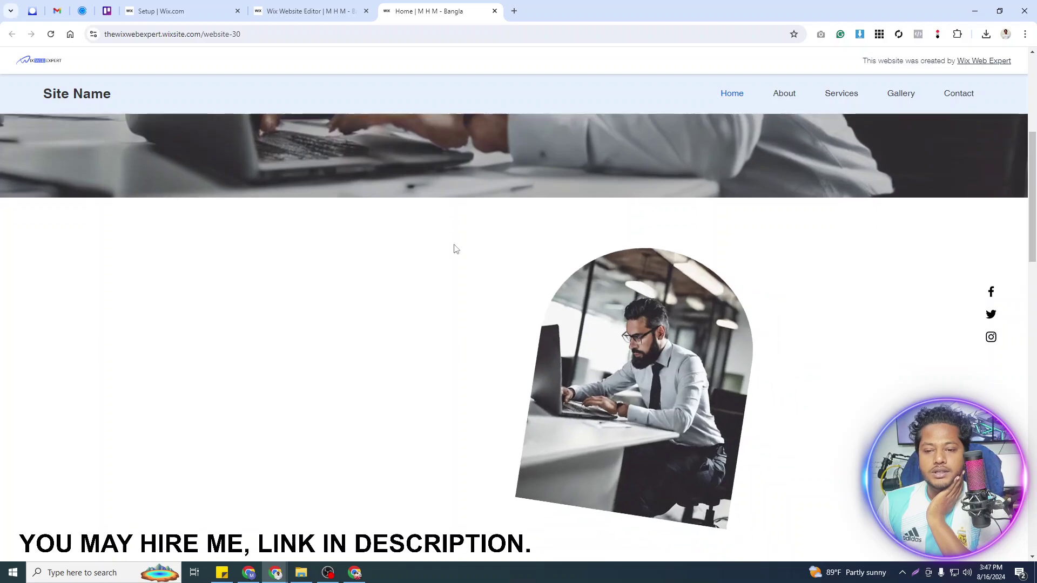
pyautogui.scroll(4, 454, 250)
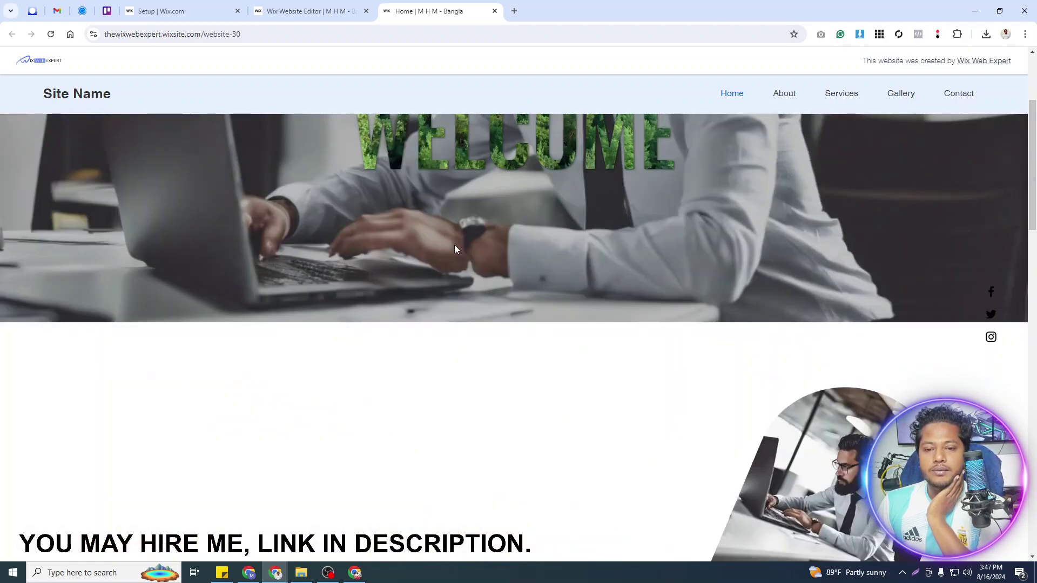
pyautogui.scroll(-5, 455, 249)
pyautogui.scroll(4, 455, 248)
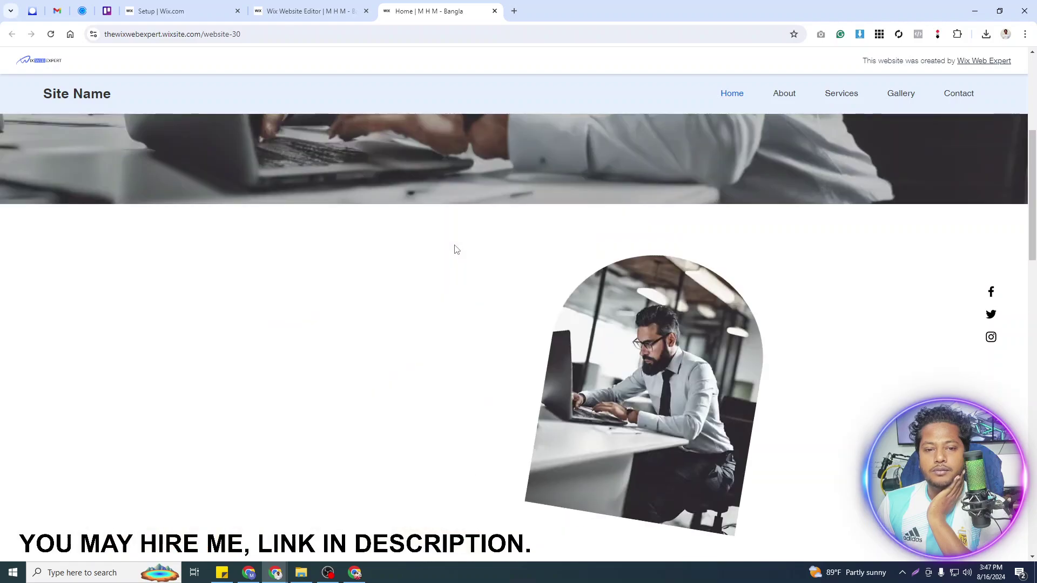
pyautogui.scroll(-4, 455, 248)
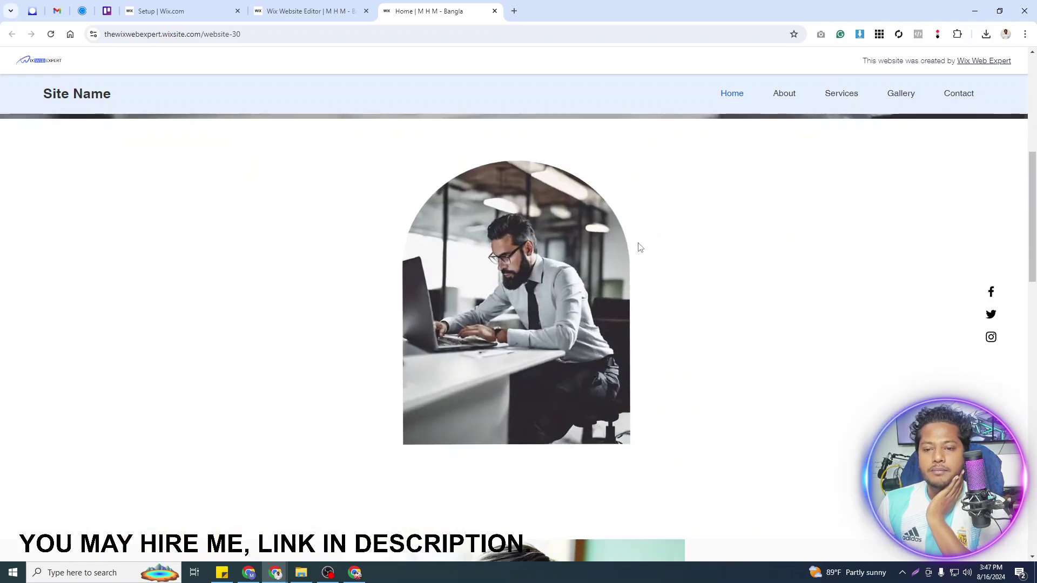
pyautogui.moveTo(1032, 192); pyautogui.dragTo(1013, 133)
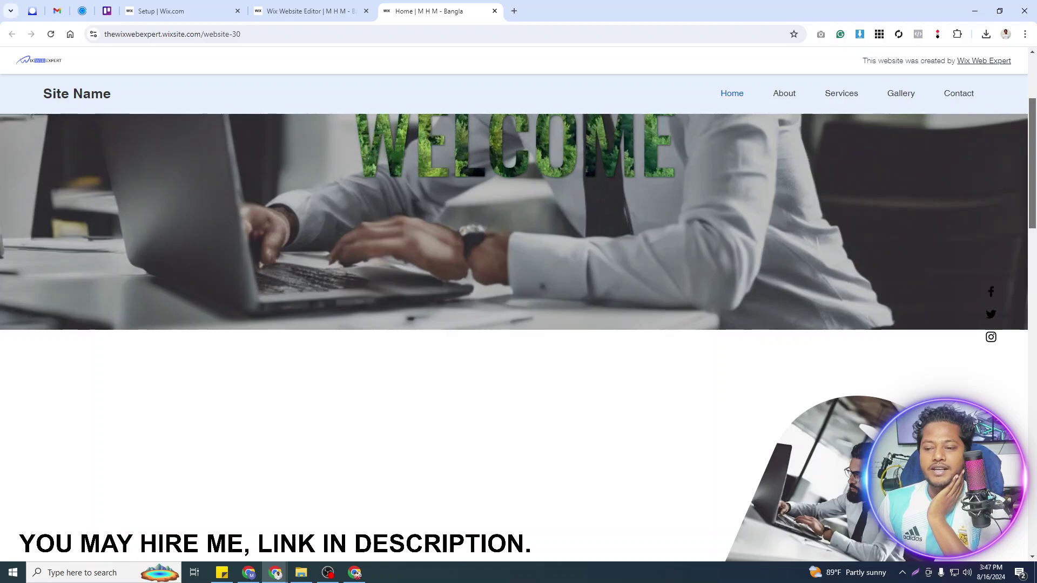
pyautogui.moveTo(1033, 158); pyautogui.dragTo(1033, 192)
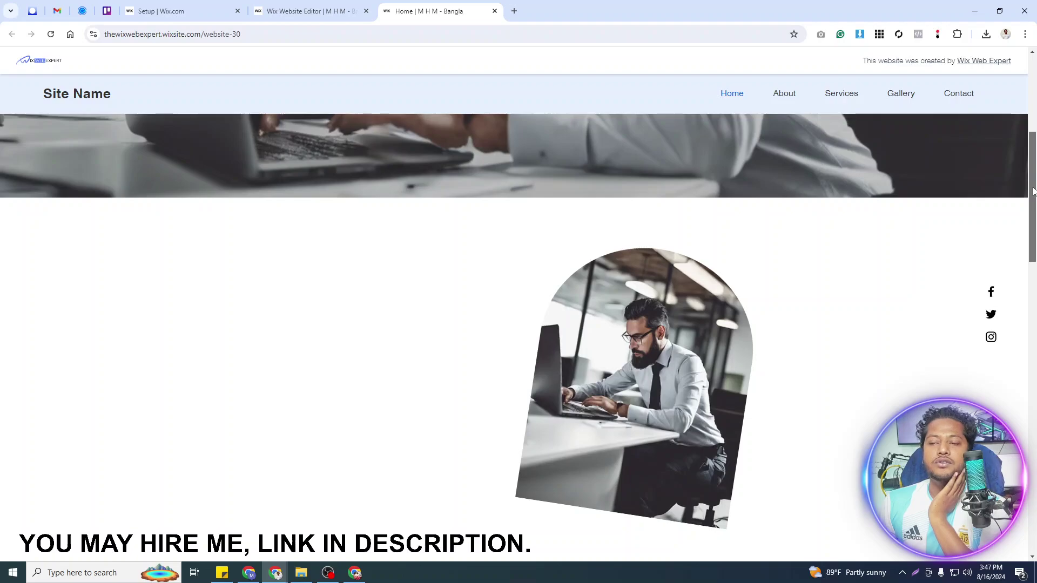
pyautogui.moveTo(1033, 192)
pyautogui.mouseDown()
pyautogui.moveTo(1033, 322)
pyautogui.moveTo(1021, 160)
pyautogui.moveTo(1029, 226)
pyautogui.moveTo(1015, 193)
pyautogui.mouseUp()
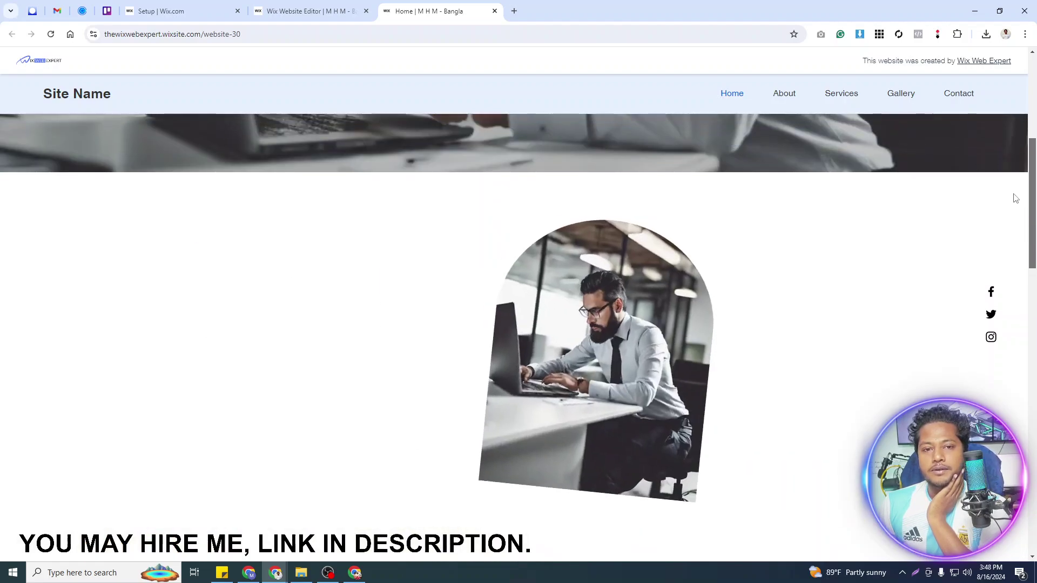
# Return to the editor, apply the 3D Spin scroll animation to the office image, and check its animation type and motion style options.
pyautogui.click(313, 11)
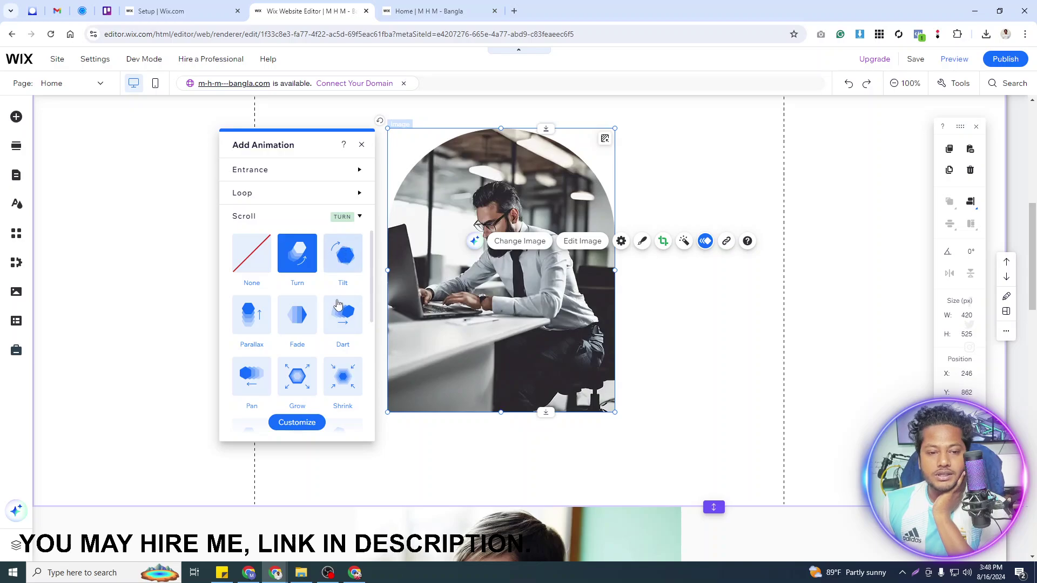
pyautogui.scroll(-2, 301, 359)
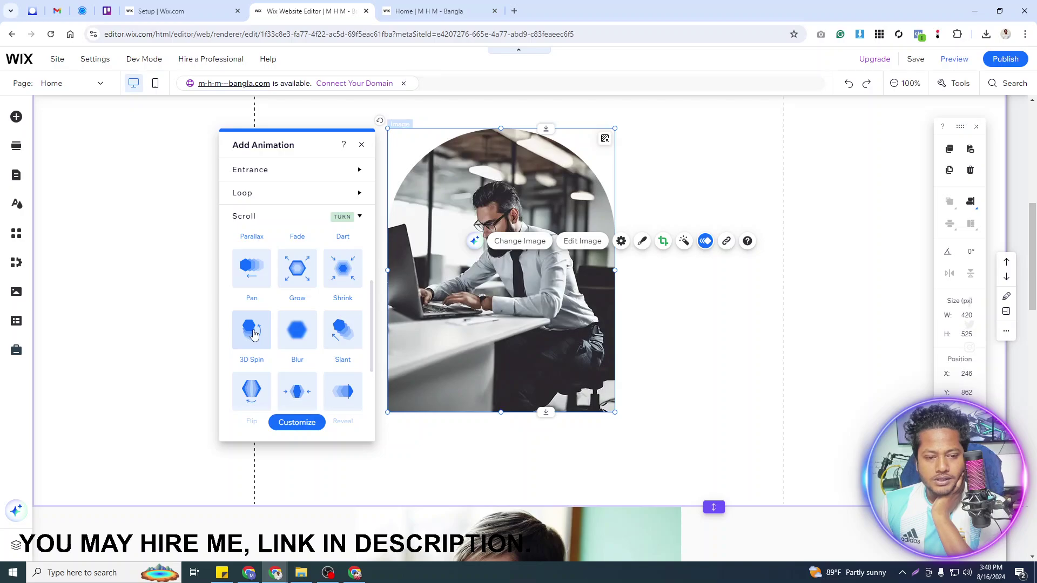
pyautogui.click(254, 335)
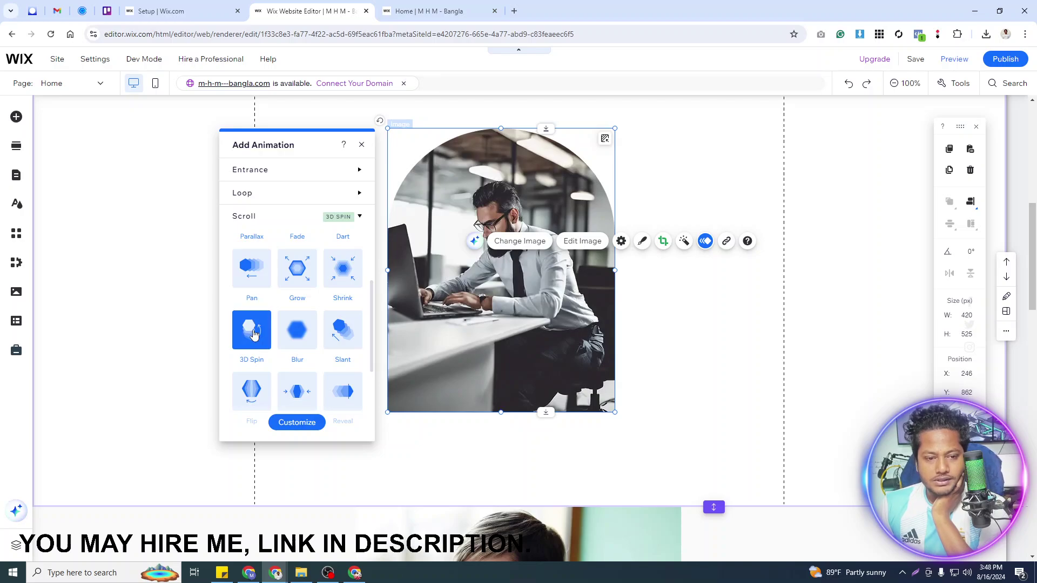
pyautogui.click(290, 423)
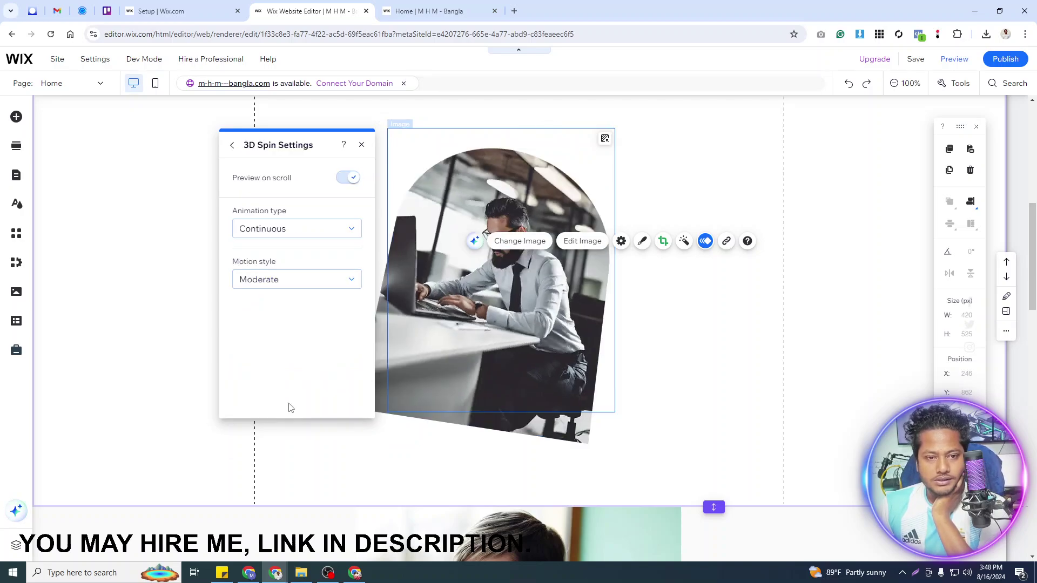
pyautogui.click(304, 280)
pyautogui.click(303, 281)
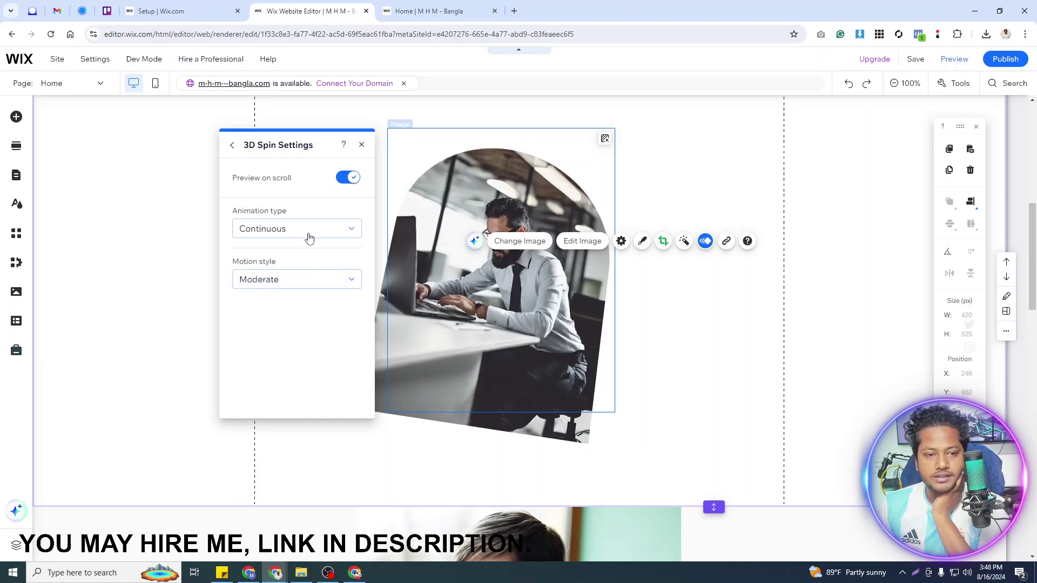
pyautogui.click(309, 231)
pyautogui.click(309, 230)
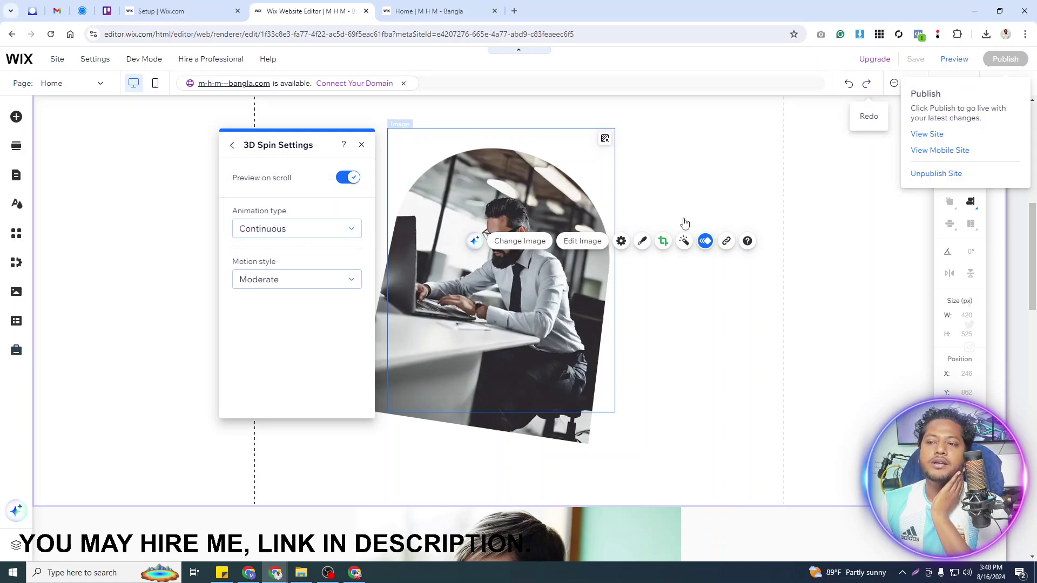
# Check in the editor that publishing has finished and reload the live site in its browser tab.
pyautogui.click(460, 12)
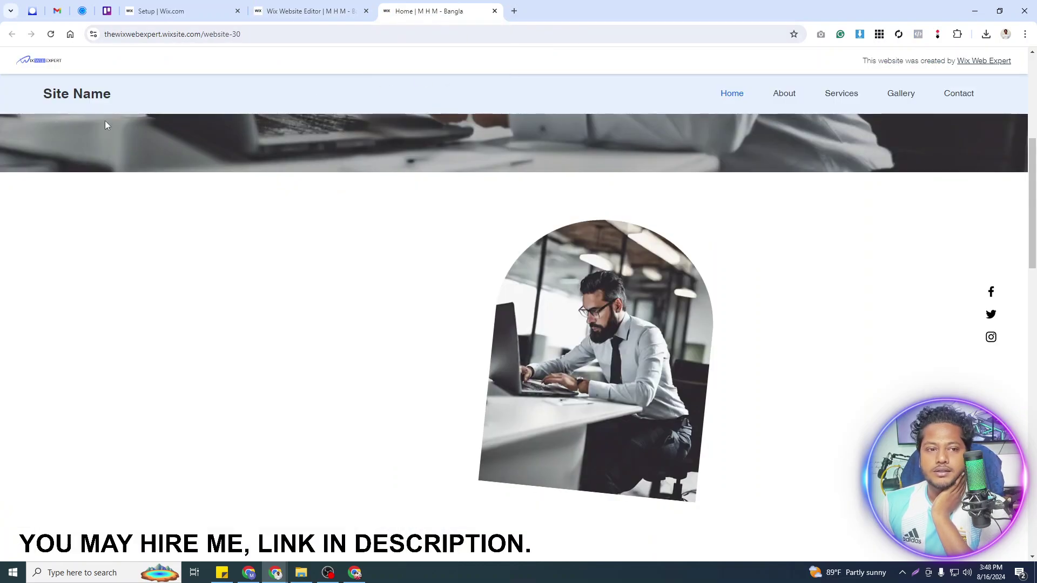
pyautogui.click(311, 11)
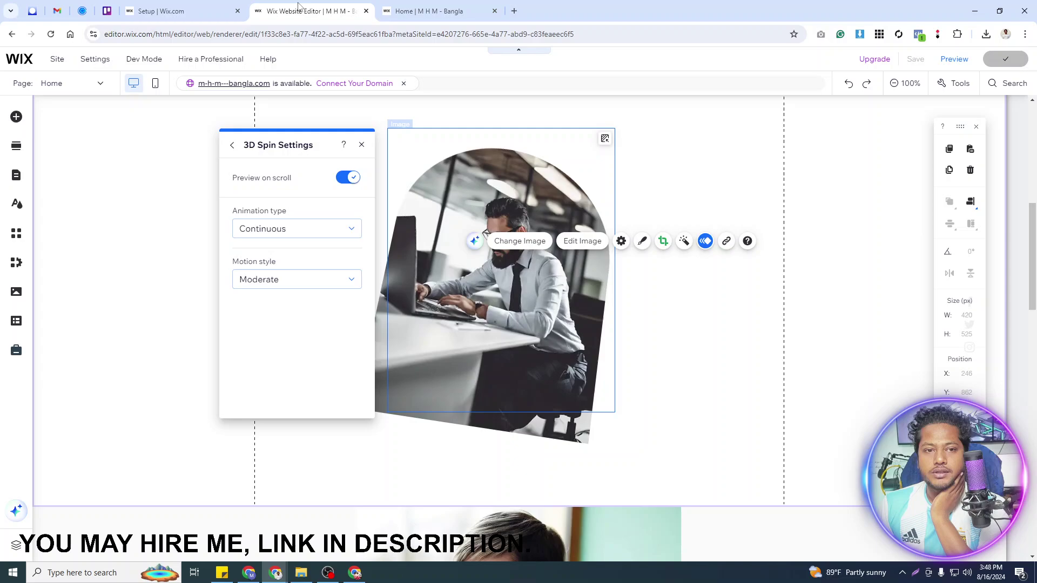
pyautogui.click(413, 10)
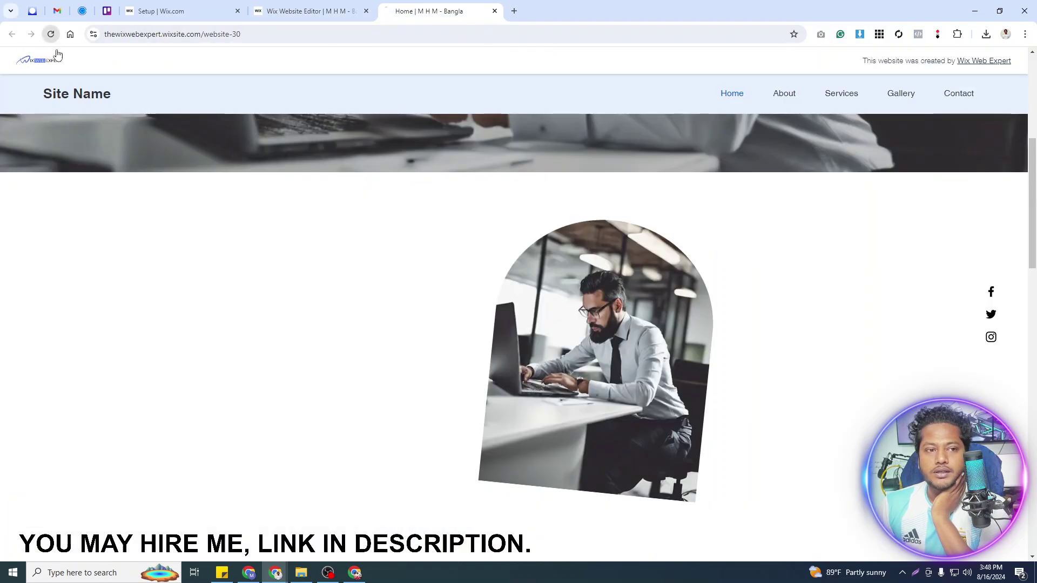
pyautogui.scroll(5, 663, 320)
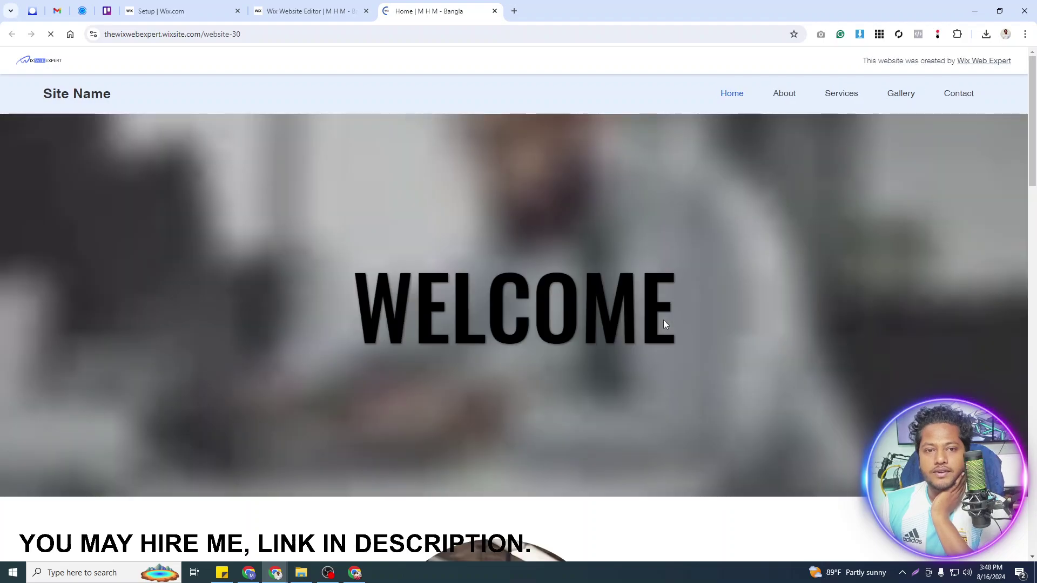
# Examine the 3D Spin effect on the office image by scrolling repeatedly through the live home page.
pyautogui.scroll(-2, 731, 301)
pyautogui.scroll(-6, 731, 306)
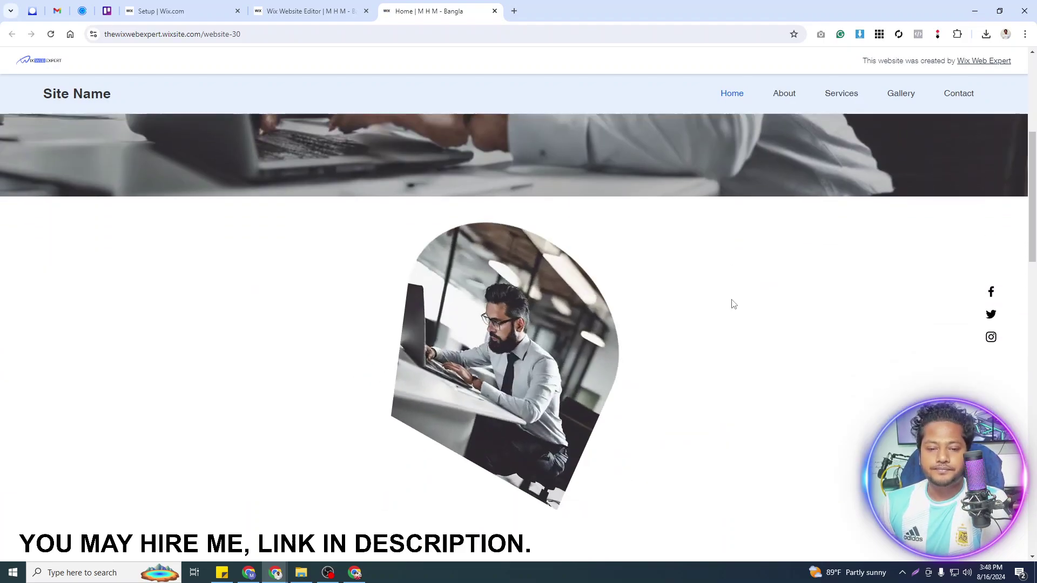
pyautogui.scroll(5, 732, 303)
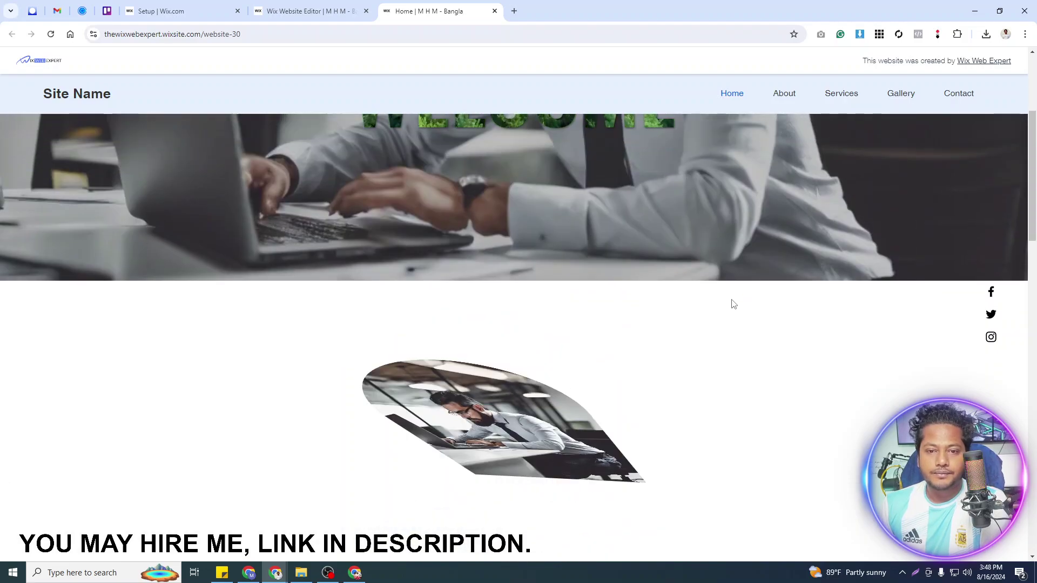
pyautogui.scroll(-2, 733, 303)
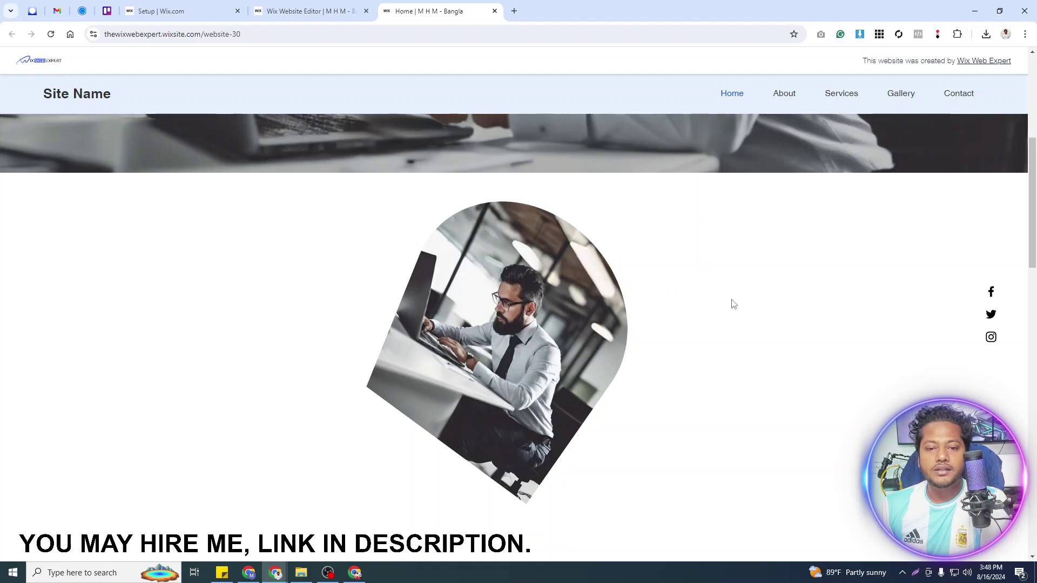
pyautogui.scroll(-6, 733, 304)
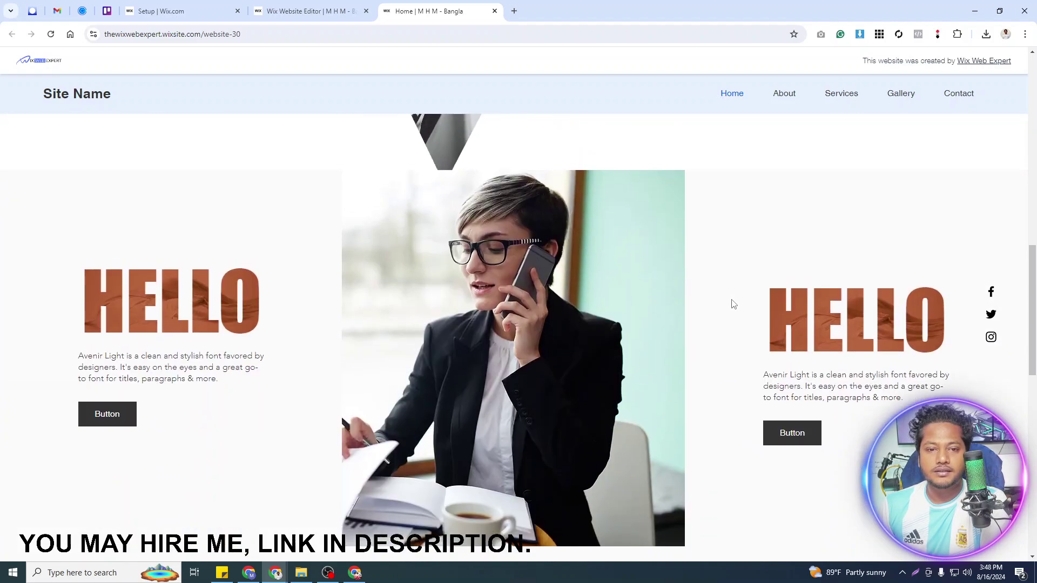
pyautogui.scroll(6, 733, 304)
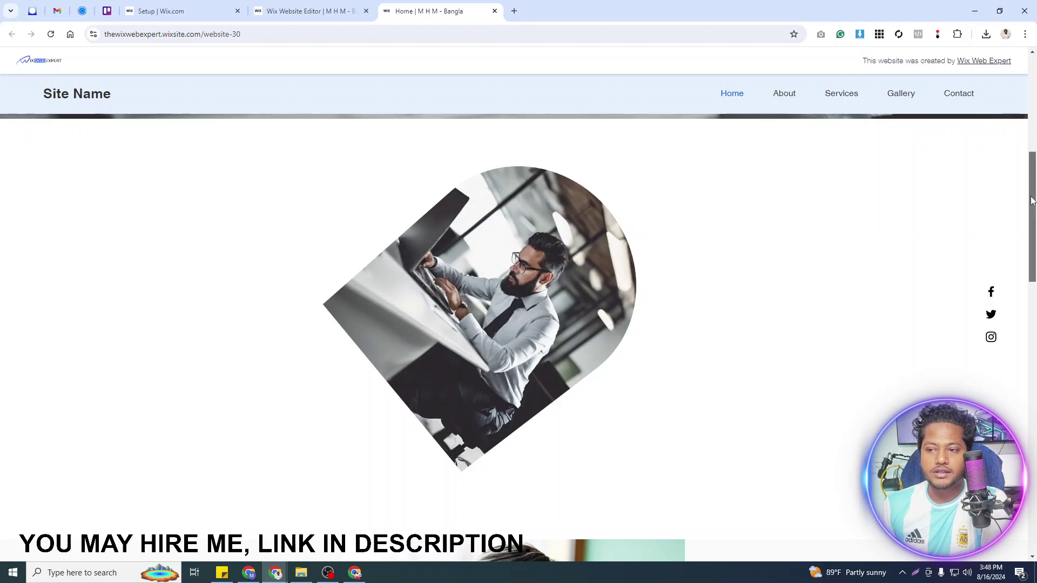
pyautogui.scroll(2, 1030, 178)
pyautogui.scroll(-3, 1031, 178)
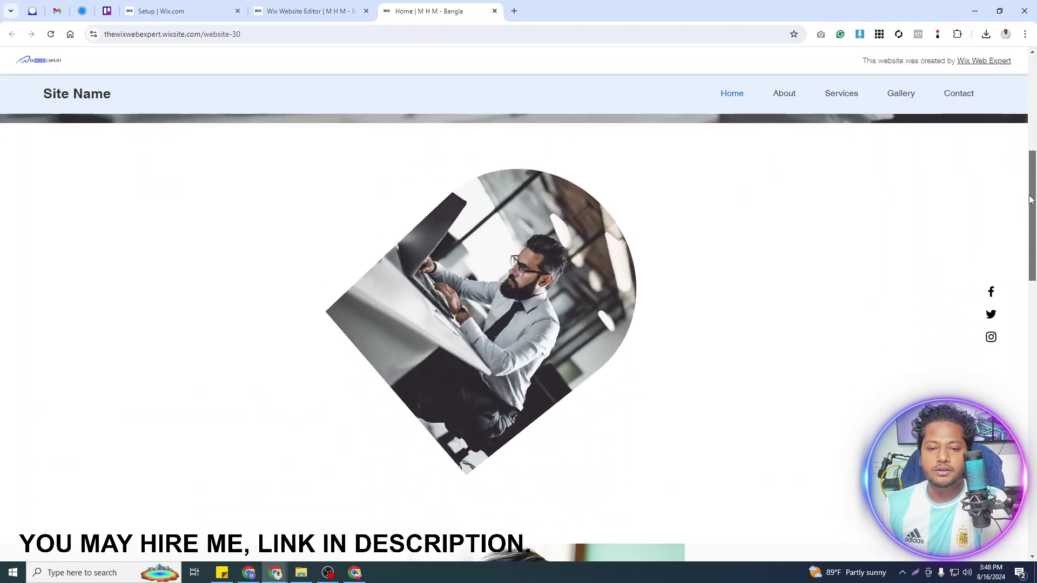
pyautogui.scroll(3, 1025, 217)
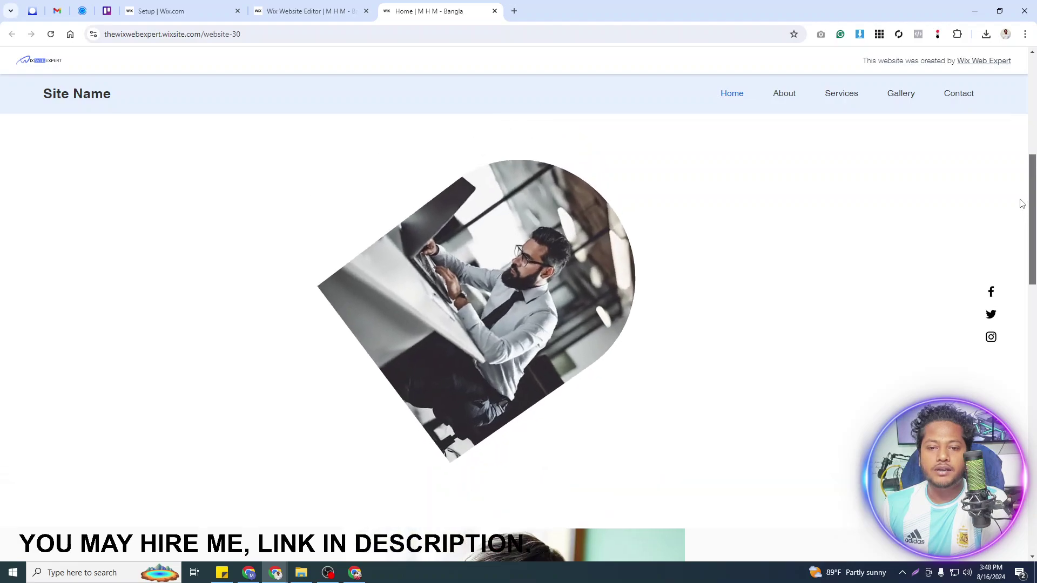
pyautogui.scroll(-3, 1020, 157)
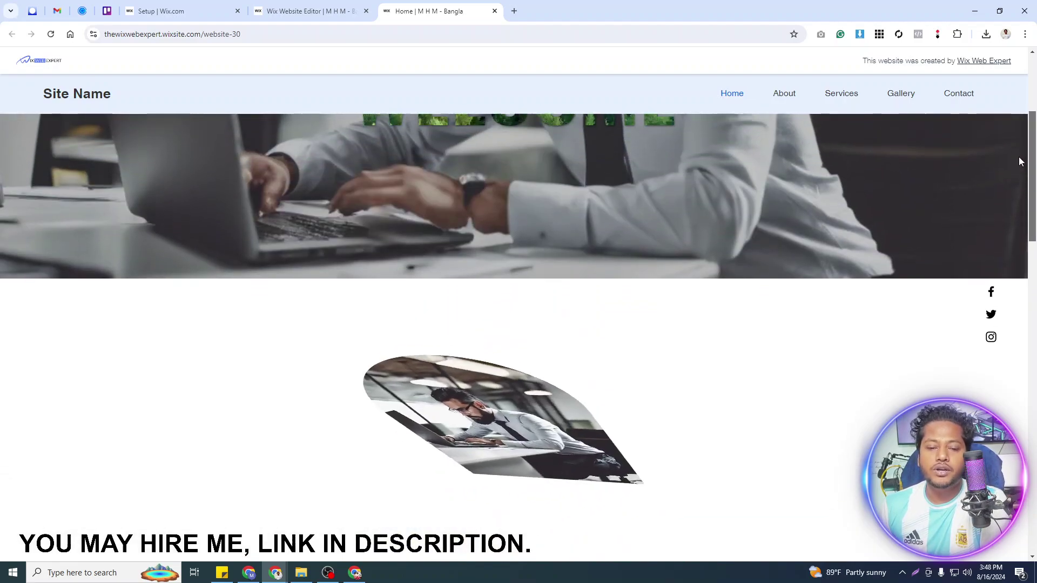
pyautogui.scroll(-4, 1020, 206)
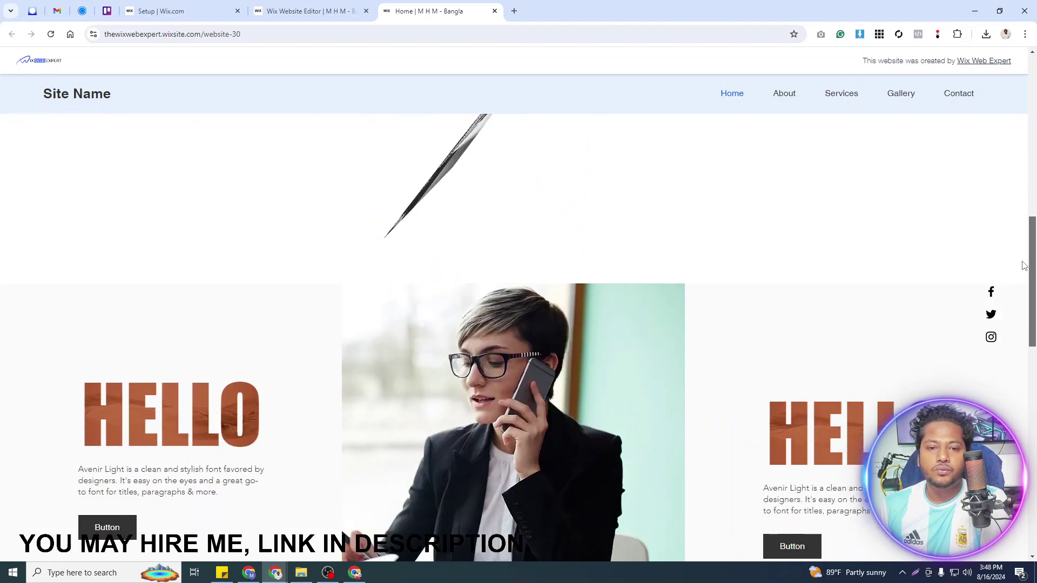
pyautogui.scroll(5, 1025, 266)
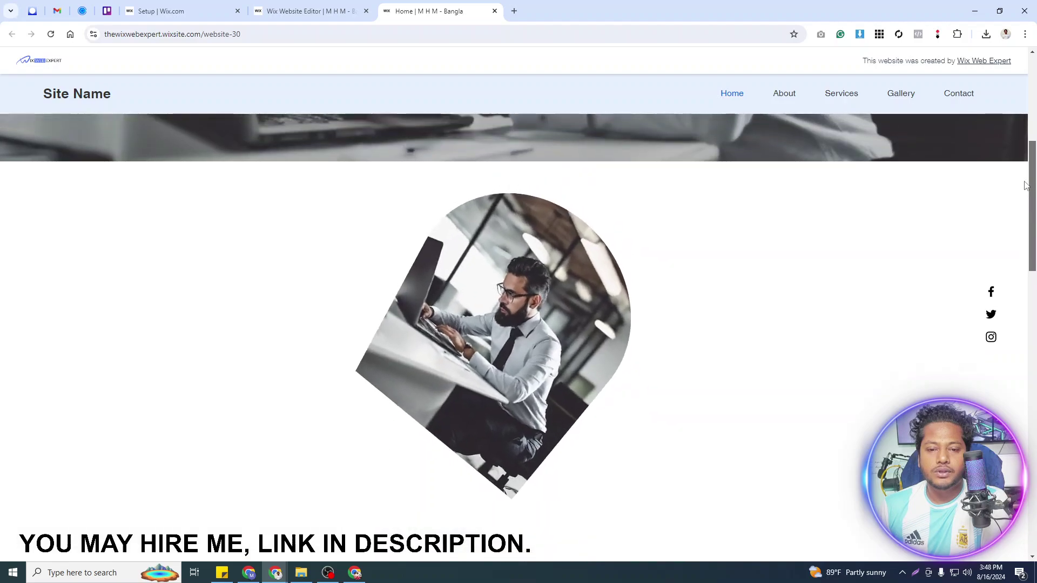
pyautogui.scroll(-3, 1021, 203)
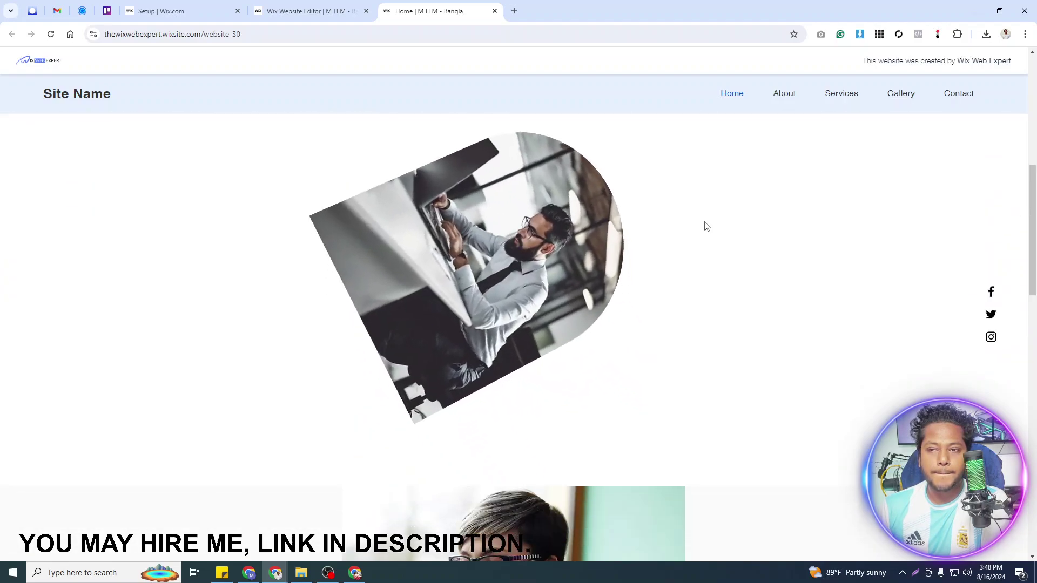
# Back in the editor, reset the office image's scroll animation to None and review its link options without adding a link.
pyautogui.click(313, 17)
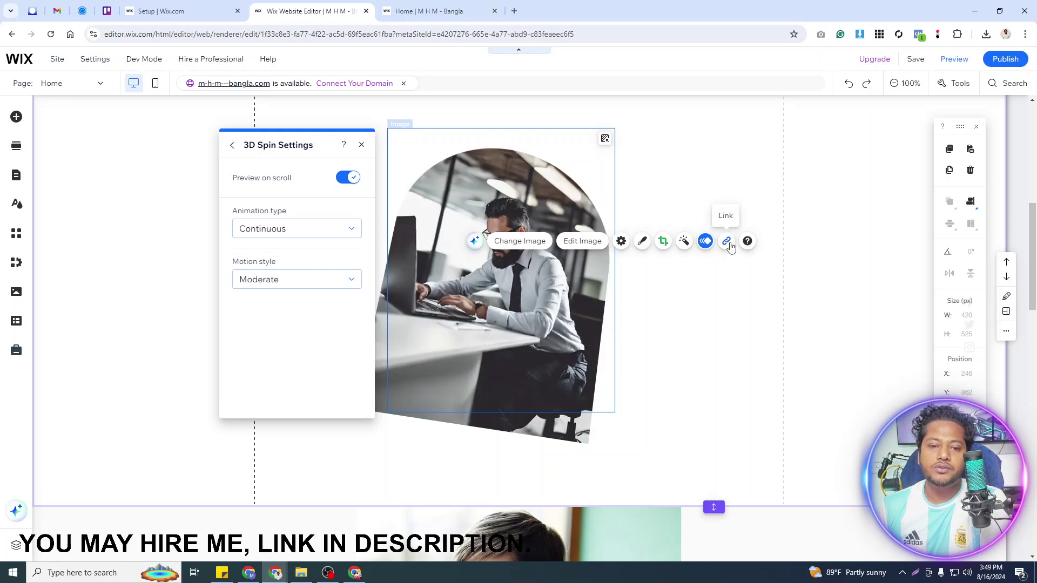
pyautogui.click(234, 142)
pyautogui.scroll(2, 273, 279)
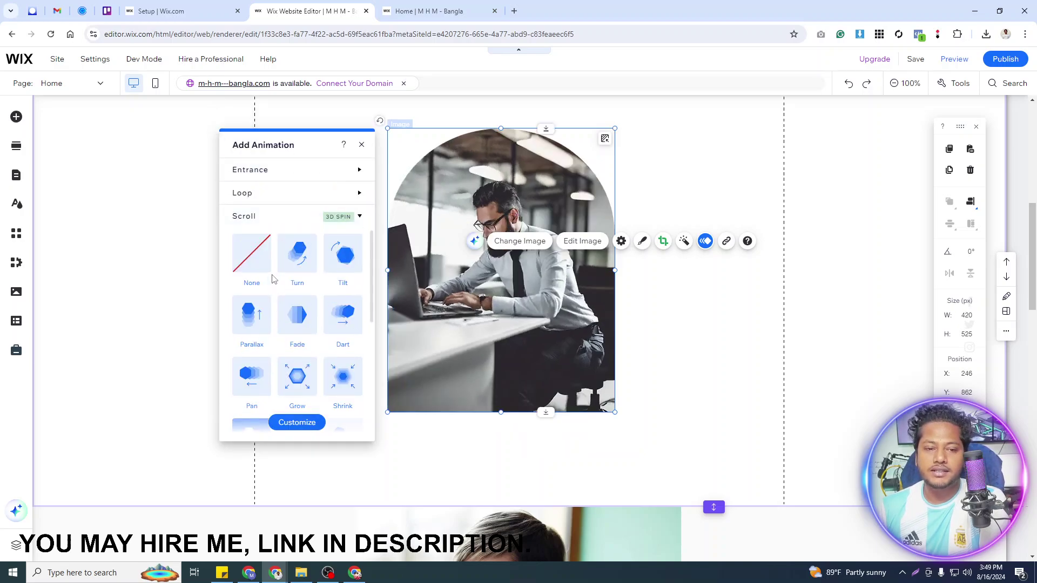
pyautogui.click(255, 260)
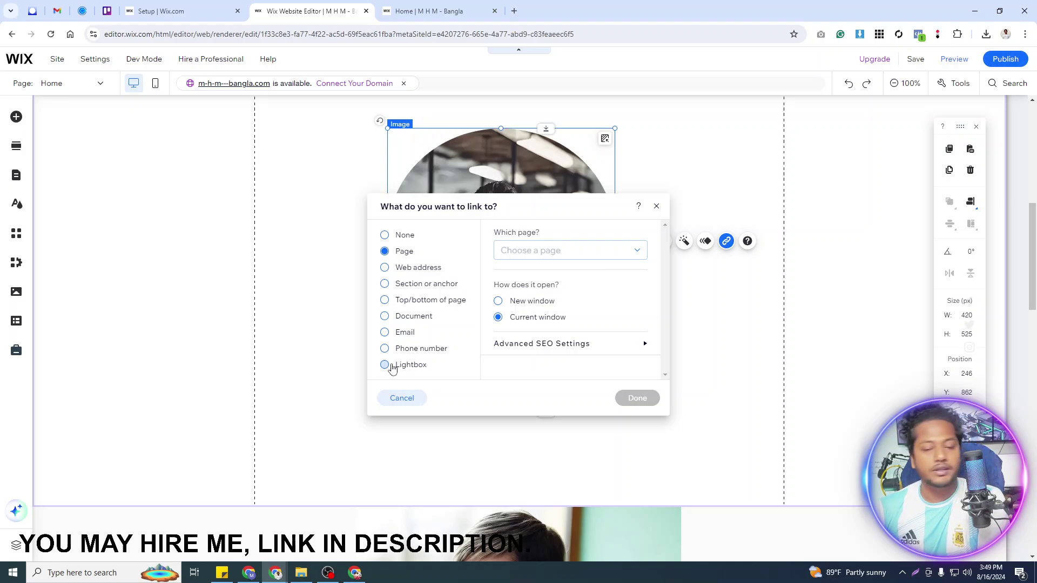
pyautogui.click(656, 206)
# Open the image options for adding a new element to the page.
pyautogui.scroll(-4, 406, 313)
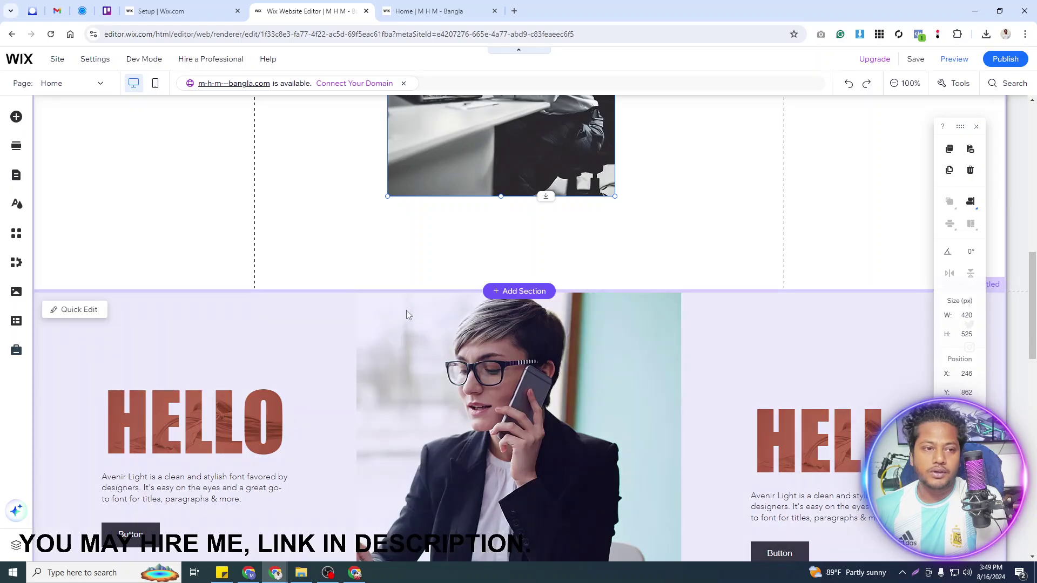
pyautogui.scroll(8, 406, 313)
pyautogui.scroll(-1, 407, 261)
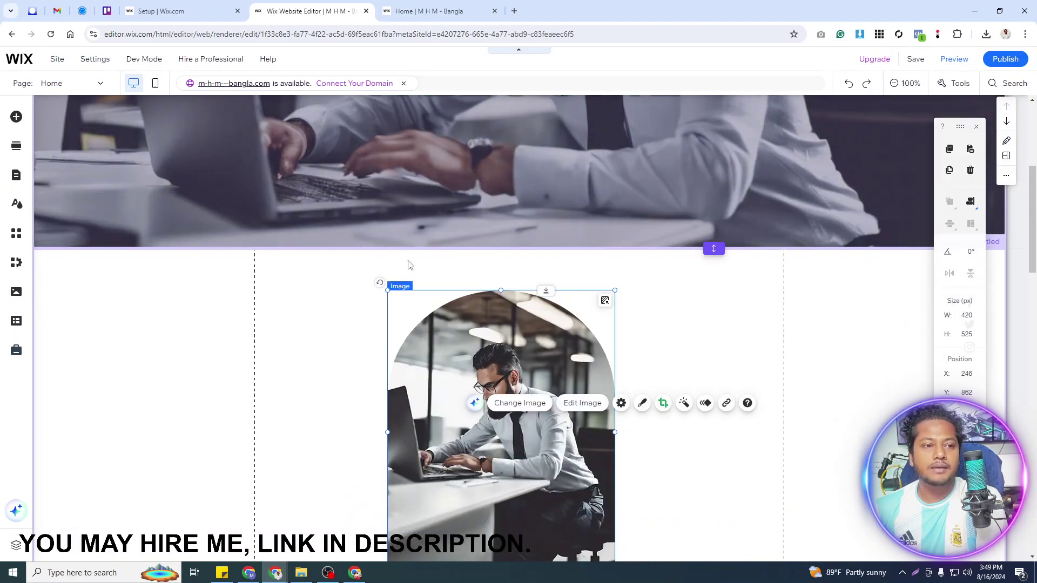
pyautogui.scroll(-2, 408, 264)
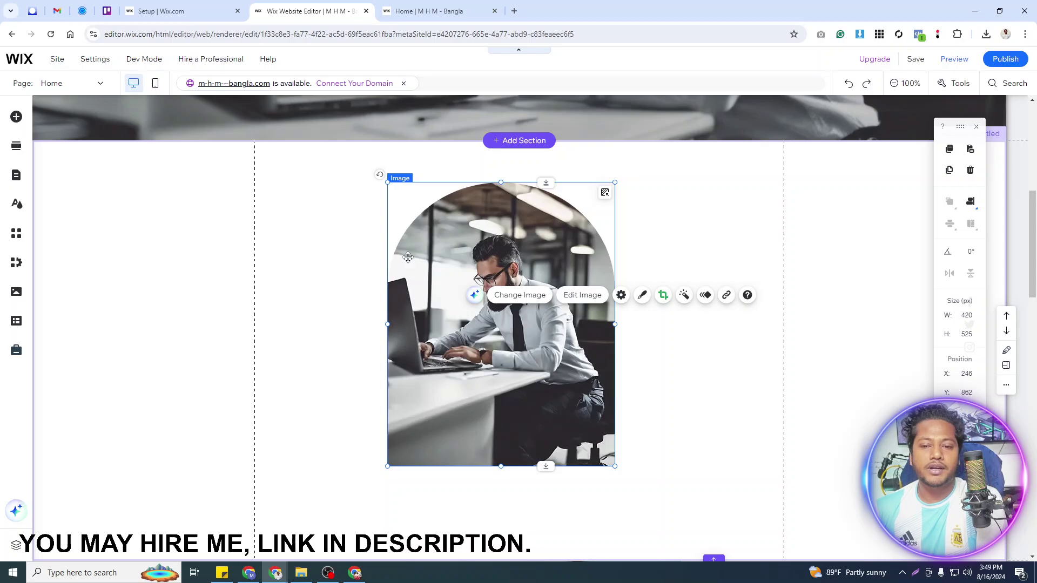
pyautogui.click(17, 118)
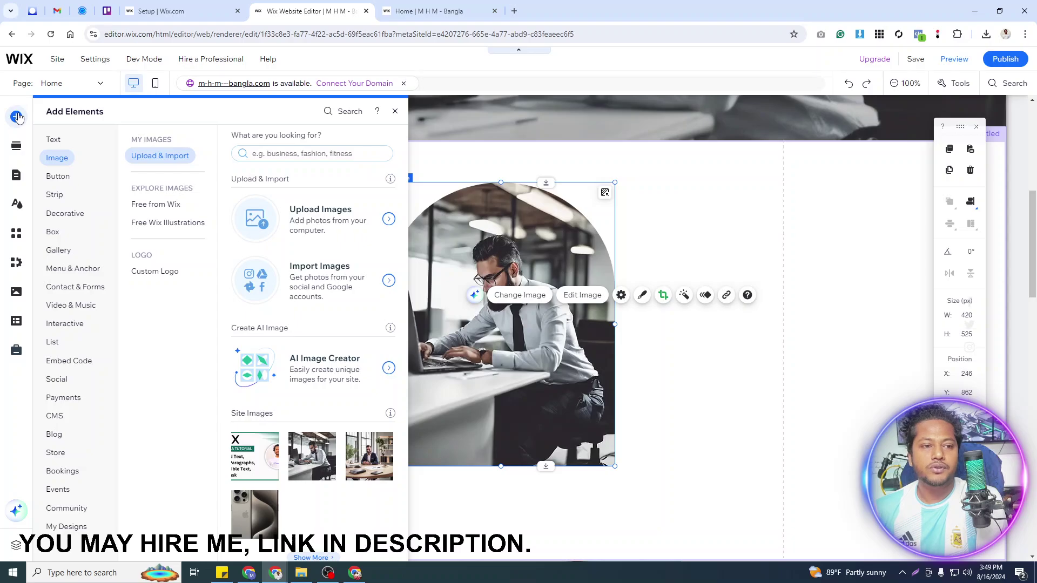